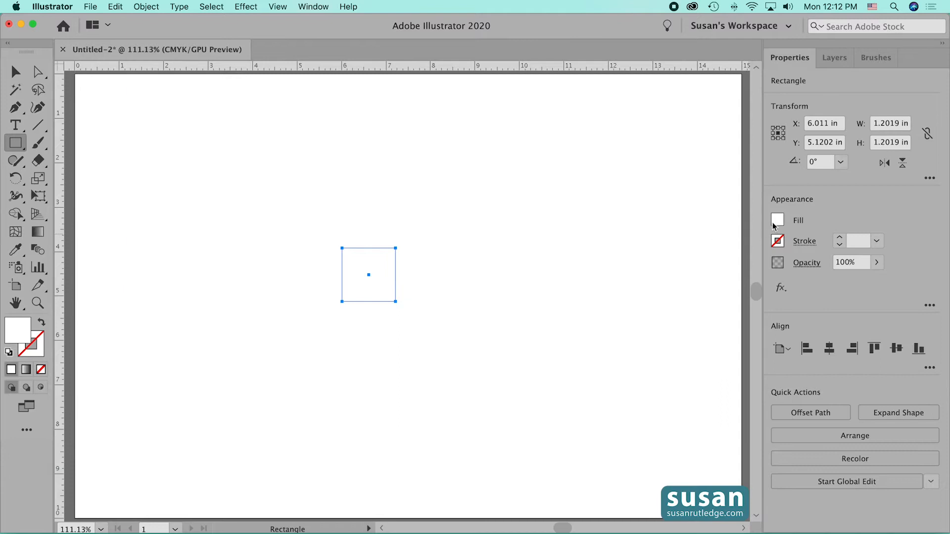
# - Give the selected square a magenta-pink fill and a 10 pt black stroke
pyautogui.click(665, 303)
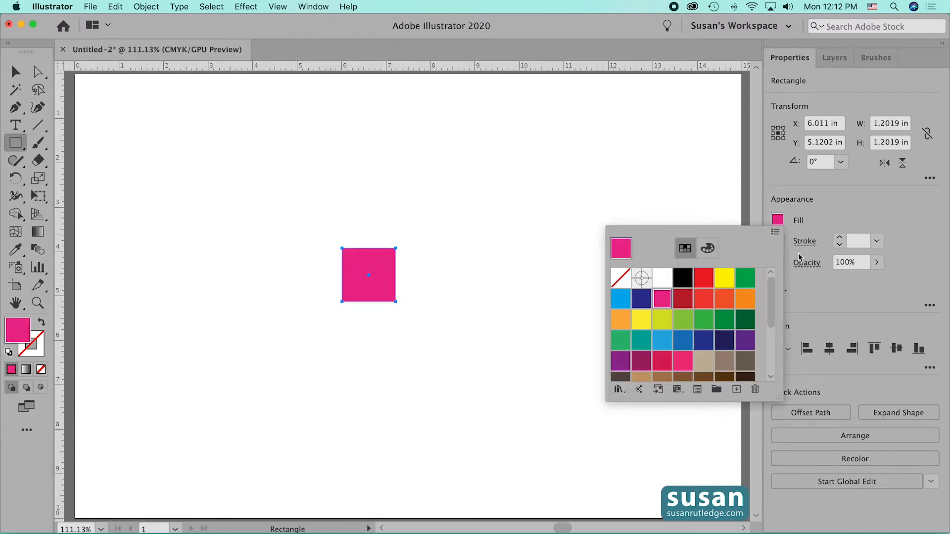
pyautogui.click(777, 241)
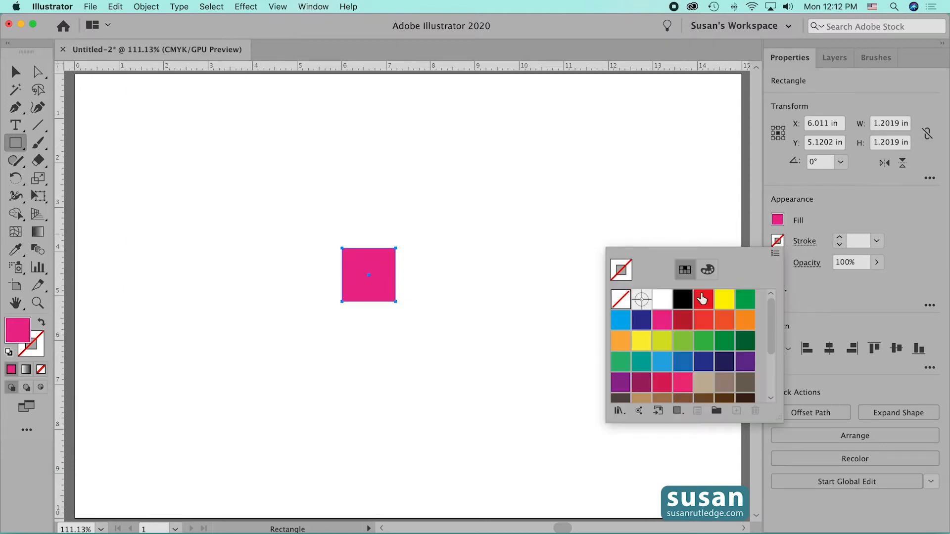
pyautogui.click(683, 299)
pyautogui.click(842, 238)
pyautogui.click(842, 238)
pyautogui.click(841, 238)
pyautogui.click(842, 238)
pyautogui.click(841, 238)
pyautogui.click(841, 238)
pyautogui.click(841, 238)
pyautogui.click(840, 238)
pyautogui.click(840, 238)
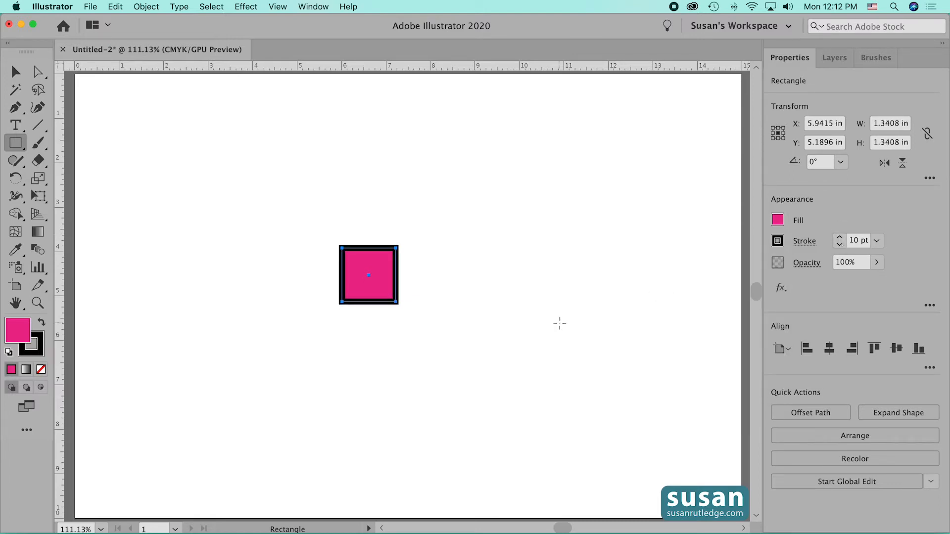
# - Switch to Outline view and duplicate the square horizontally so the copy meets the original's right edge
pyautogui.click(15, 72)
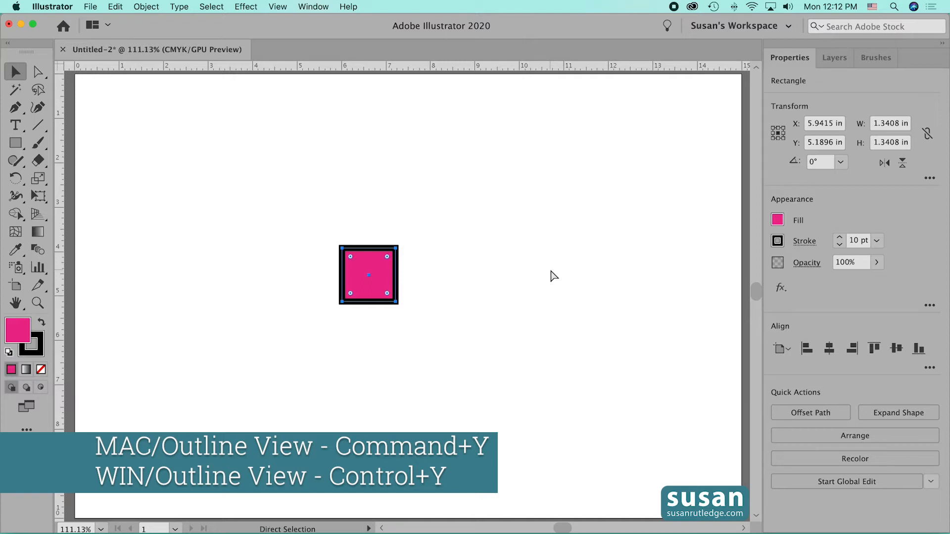
pyautogui.press('super+y')
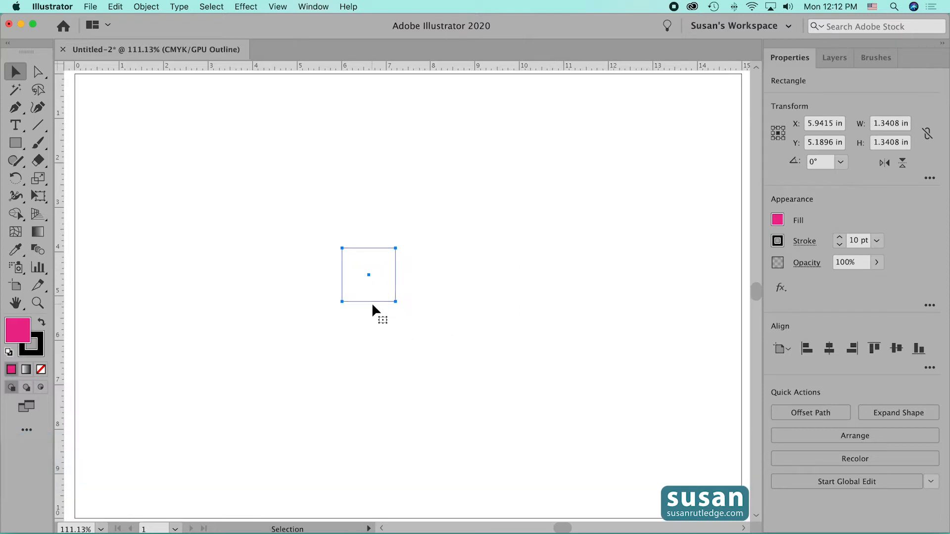
pyautogui.moveTo(372, 301); pyautogui.dragTo(426, 303)
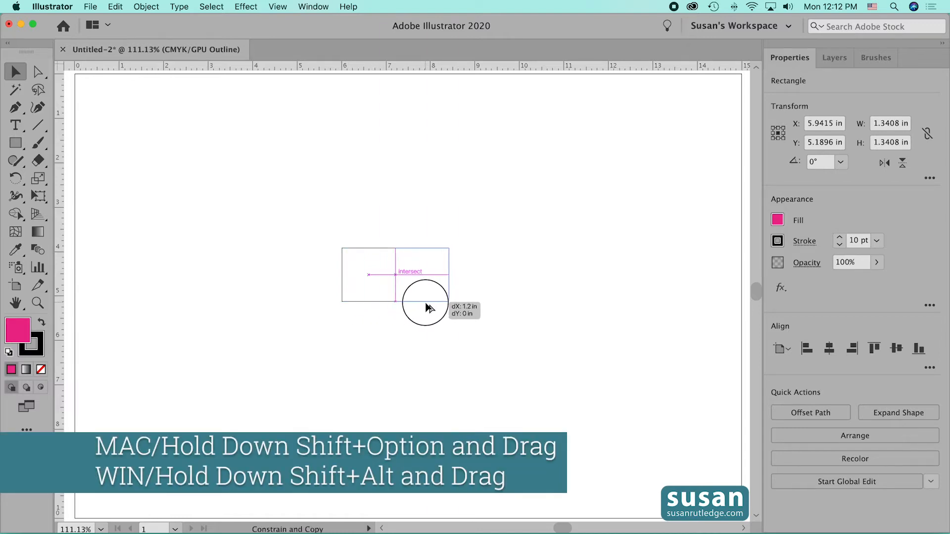
pyautogui.moveTo(426, 304); pyautogui.dragTo(426, 304)
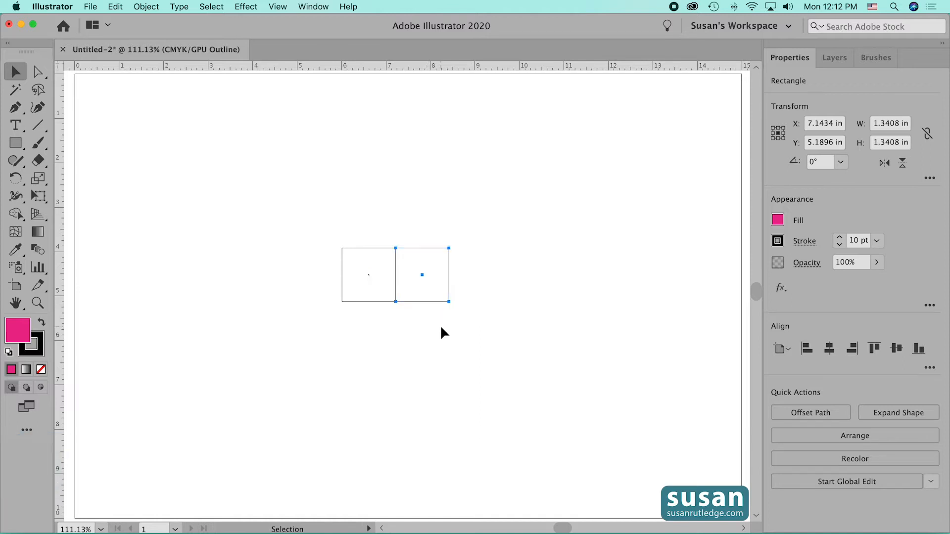
# - Duplicate both squares directly below to form a two-by-two grid, return to Preview view and deselect
pyautogui.press('super+a')
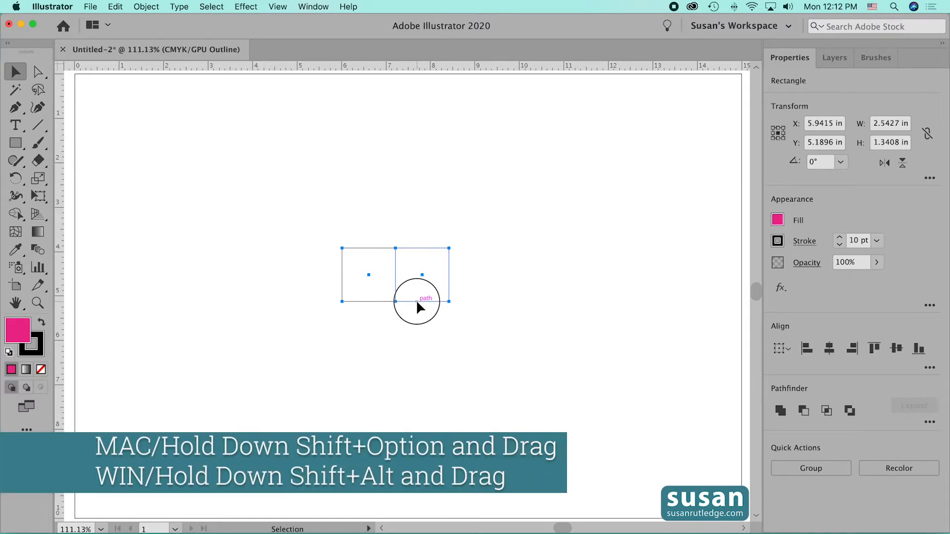
pyautogui.moveTo(417, 301); pyautogui.dragTo(418, 356)
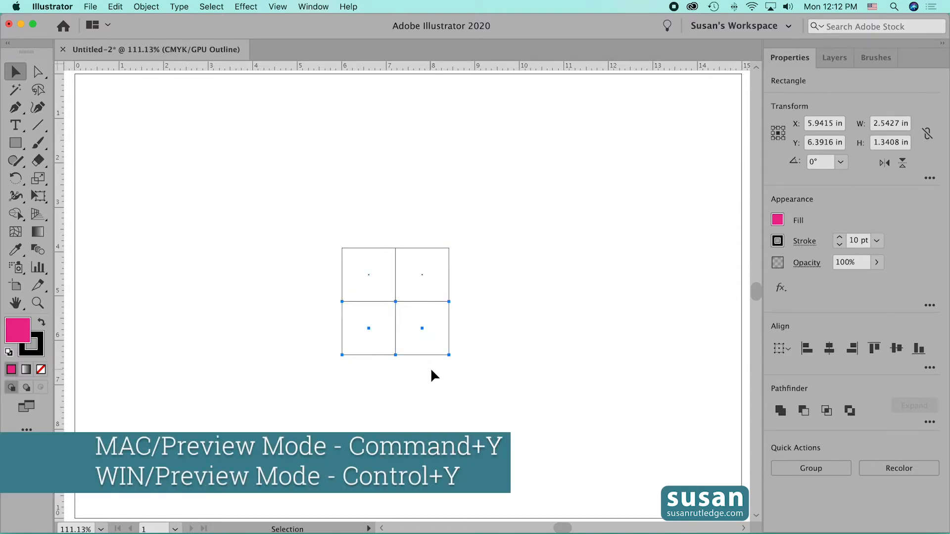
pyautogui.press('super+y')
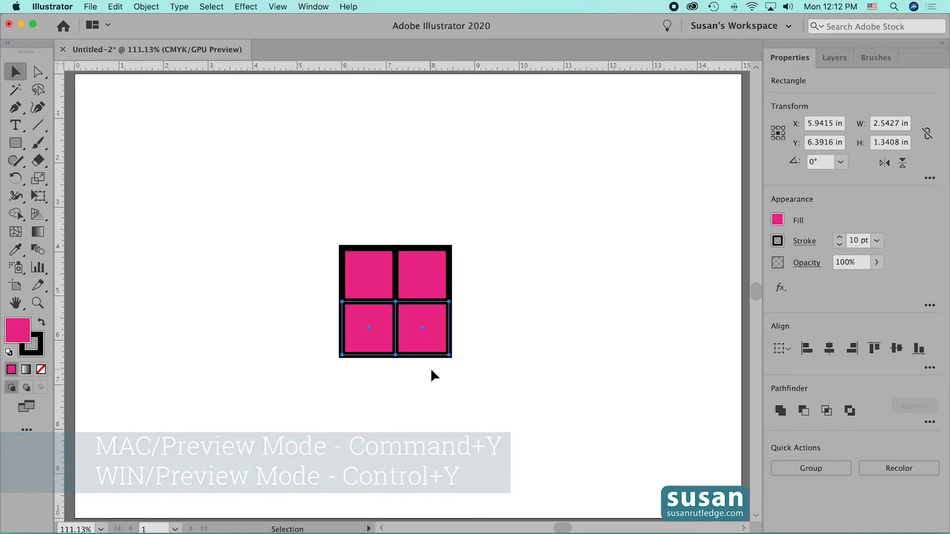
pyautogui.click(552, 333)
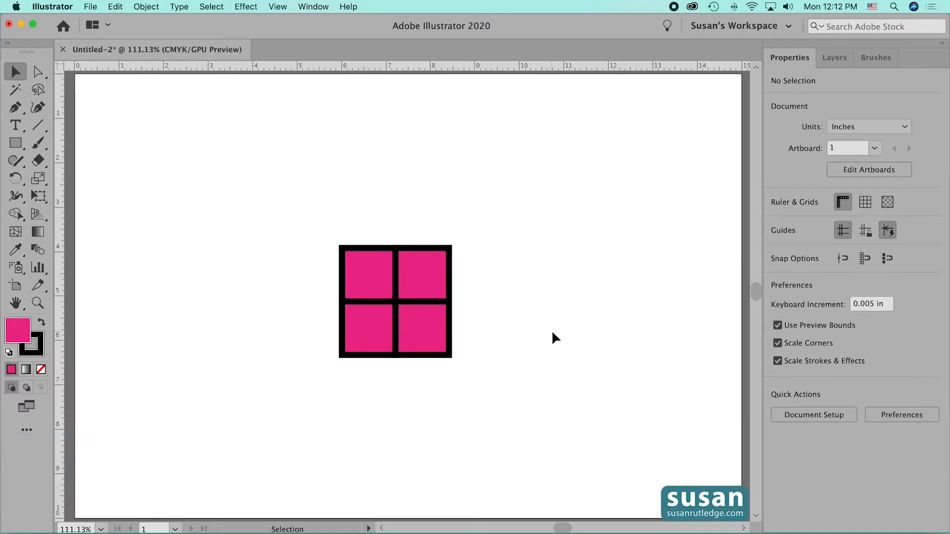
# - Fill the grid's upper-right and lower-left squares with yellow-green and group all four squares
pyautogui.click(449, 285)
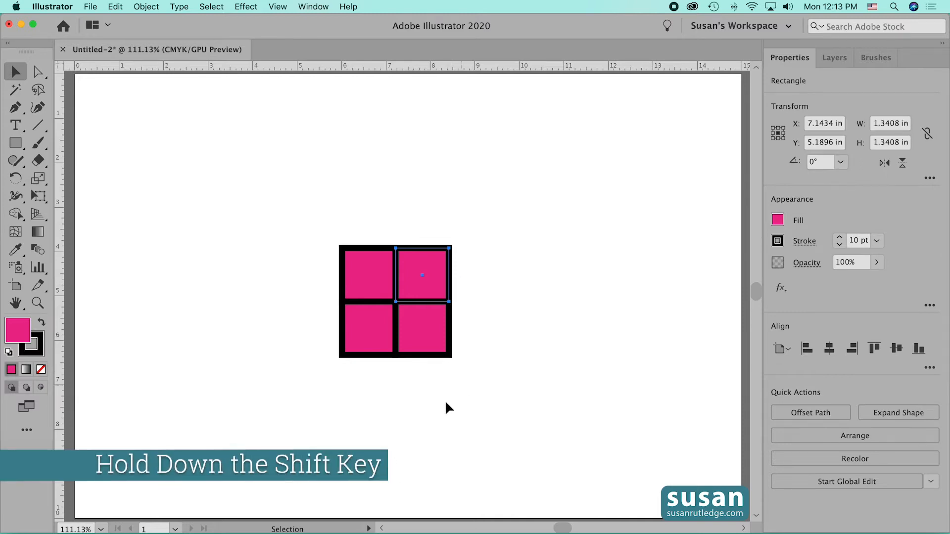
pyautogui.keyDown('shift'); pyautogui.click(365, 355); pyautogui.keyUp('shift')
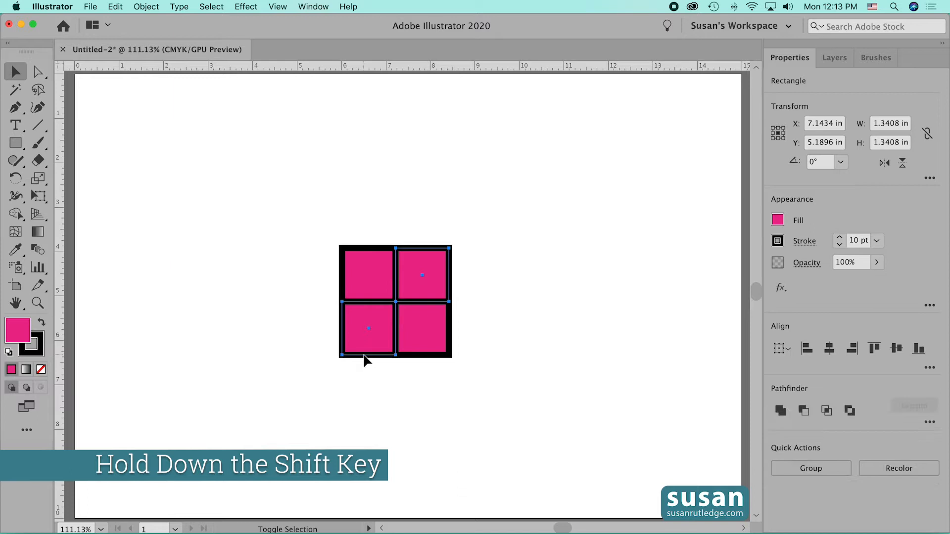
pyautogui.click(778, 221)
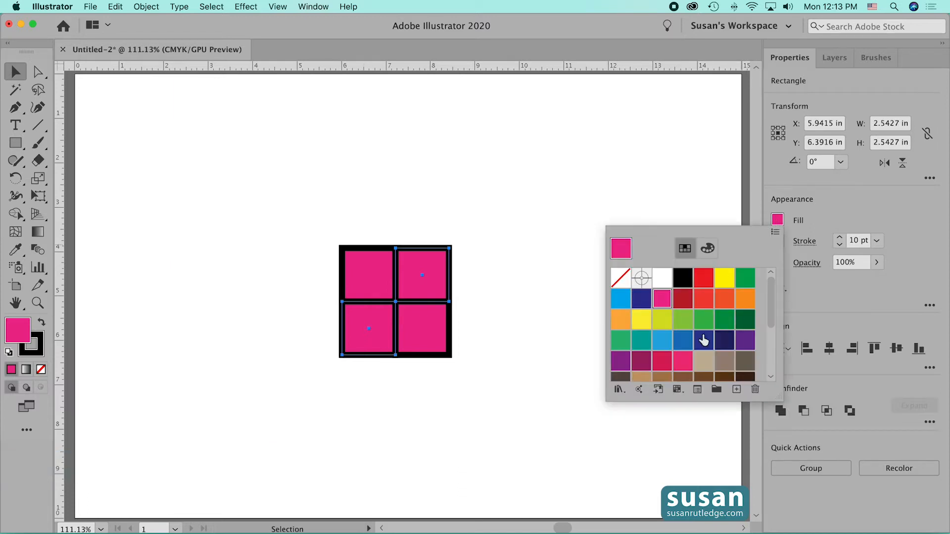
pyautogui.click(662, 320)
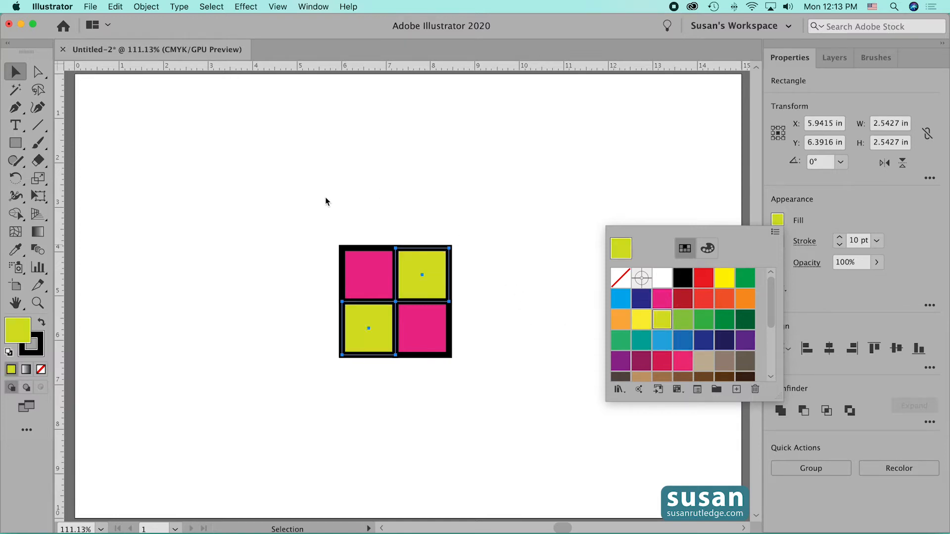
pyautogui.moveTo(311, 206); pyautogui.dragTo(496, 408)
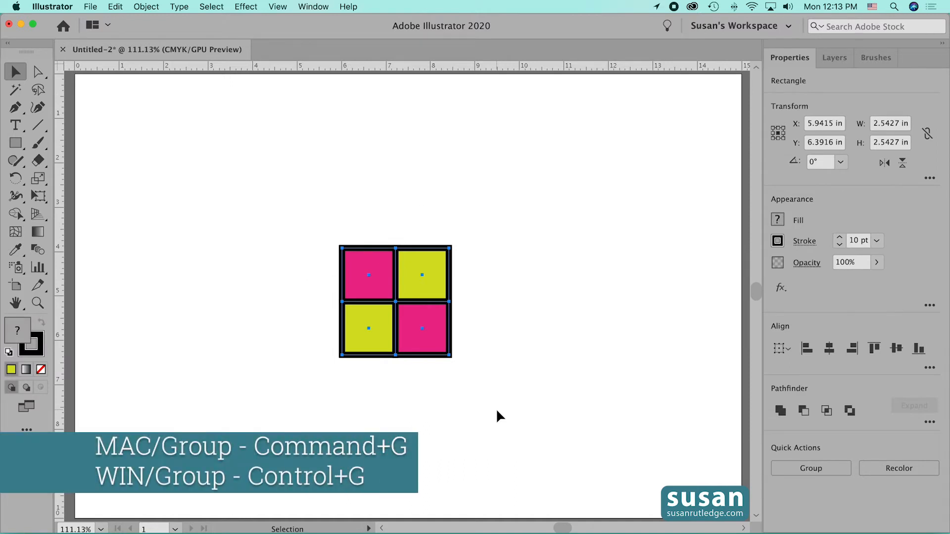
pyautogui.press('super+g')
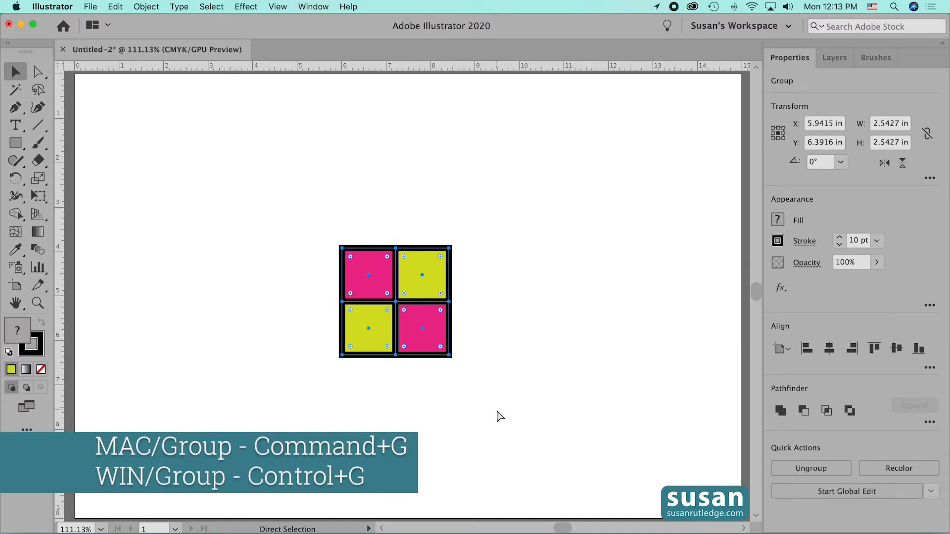
# - Create a Pattern Brush named "Multicolor 1" from the grouped squares, keeping the default brush options
pyautogui.click(876, 57)
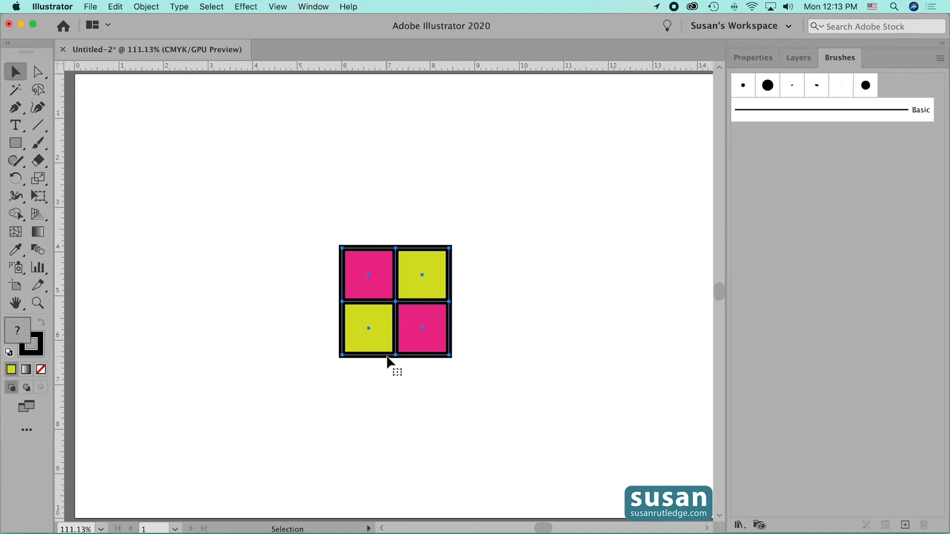
pyautogui.moveTo(402, 353); pyautogui.dragTo(768, 147)
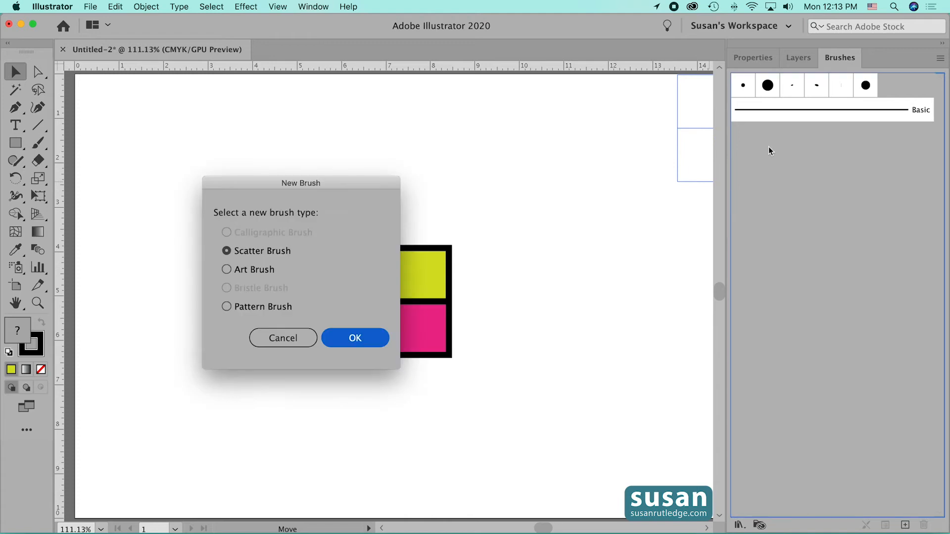
pyautogui.click(249, 309)
pyautogui.click(355, 338)
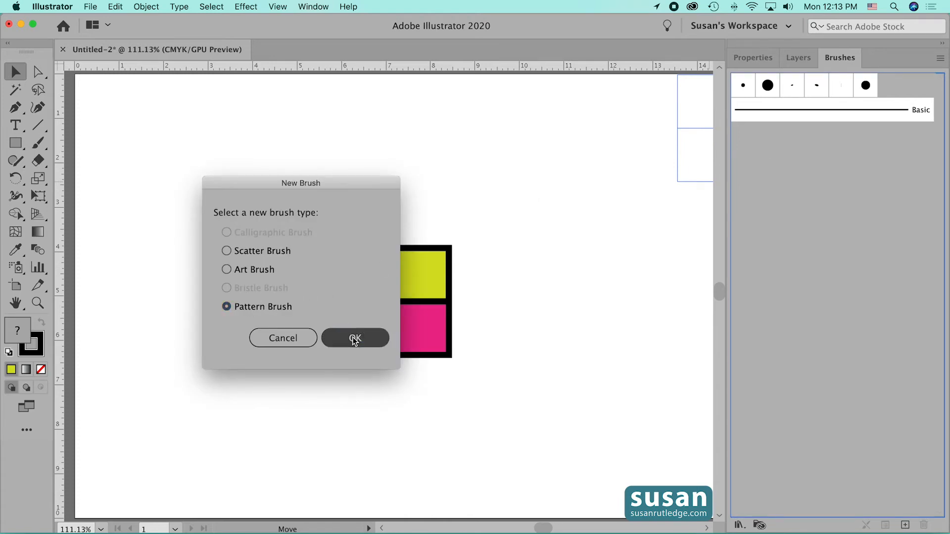
pyautogui.write('Multicolor 1')
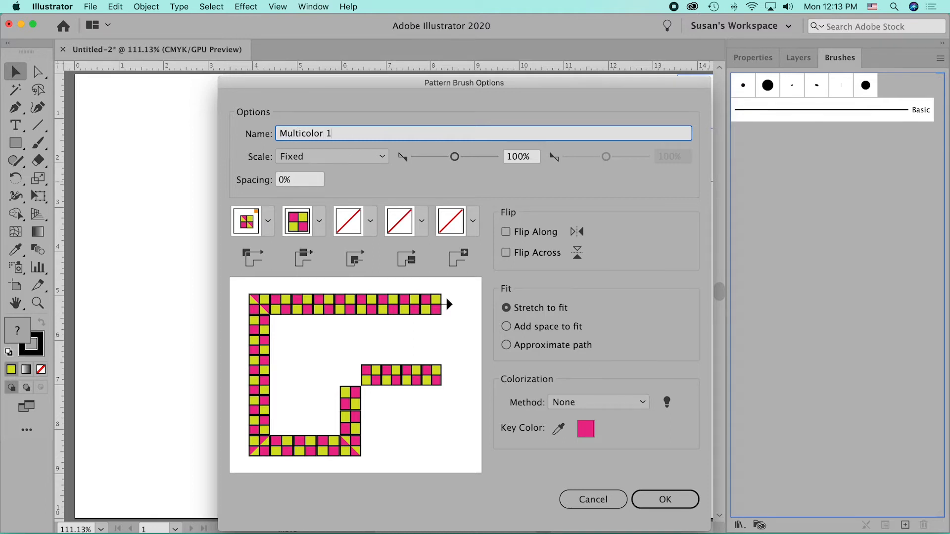
pyautogui.click(666, 500)
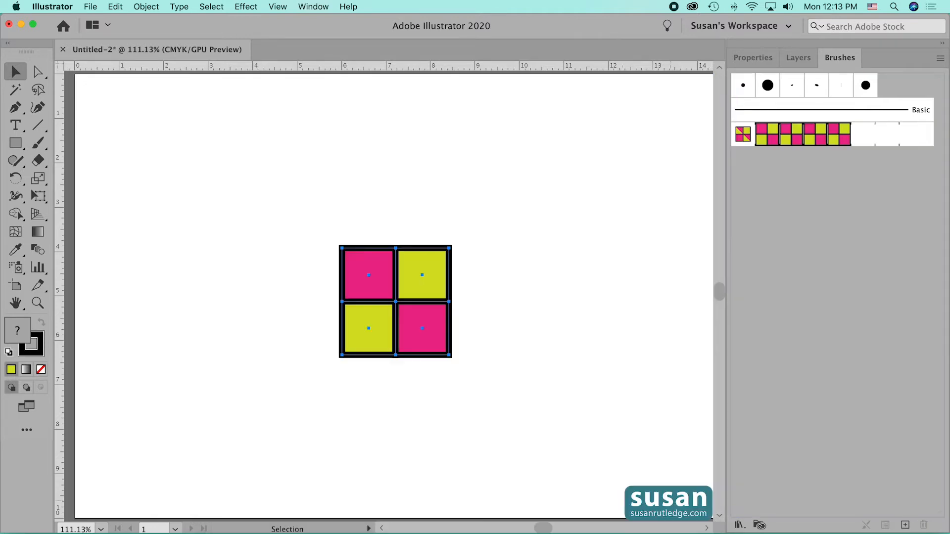
# - Move the grouped squares to the artboard's upper-left corner and draw a horizontal line about 10 in long below them
pyautogui.click(376, 250)
pyautogui.moveTo(376, 251); pyautogui.dragTo(144, 92)
pyautogui.moveTo(38, 125); pyautogui.dragTo(86, 127)
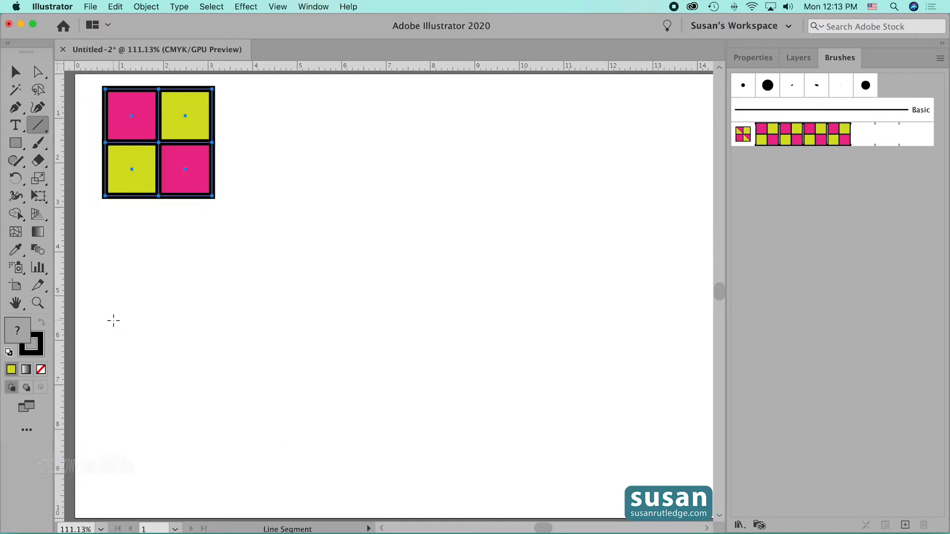
pyautogui.moveTo(112, 320); pyautogui.dragTo(558, 326)
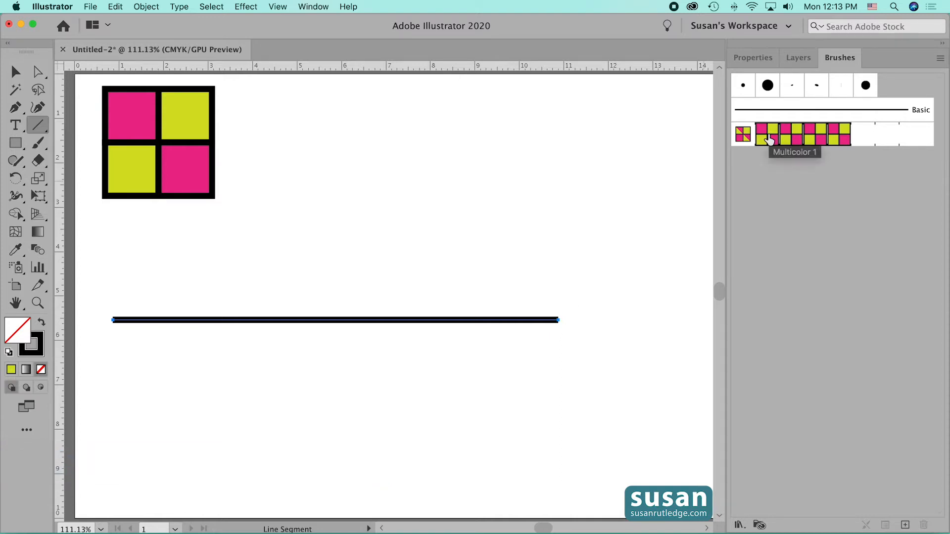
# - Apply the Multicolor 1 brush to the line, move the line toward the artboard's center and deselect it
pyautogui.click(769, 140)
pyautogui.click(14, 72)
pyautogui.moveTo(342, 323); pyautogui.dragTo(404, 317)
pyautogui.click(414, 396)
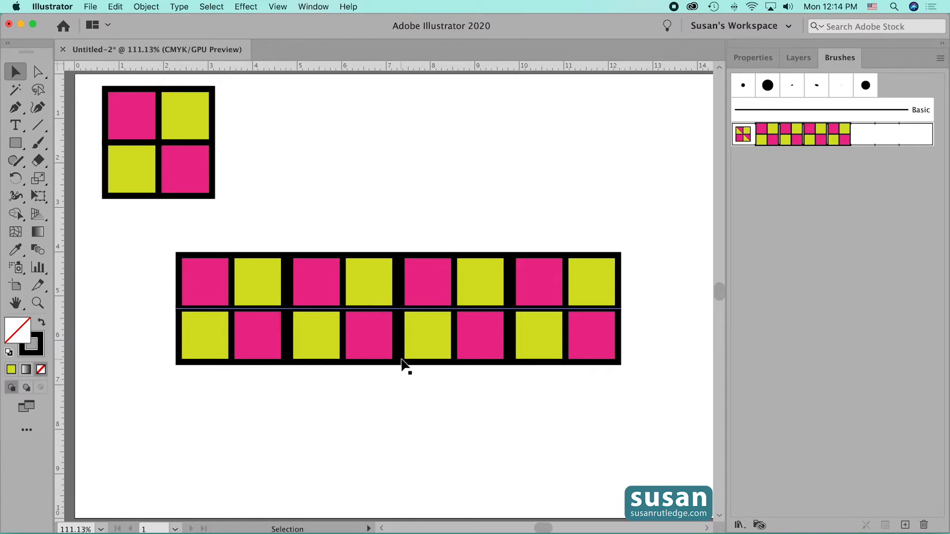
# - Duplicate the grouped squares horizontally beside the original and nudge the copy left until their outer borders meet
pyautogui.click(164, 197)
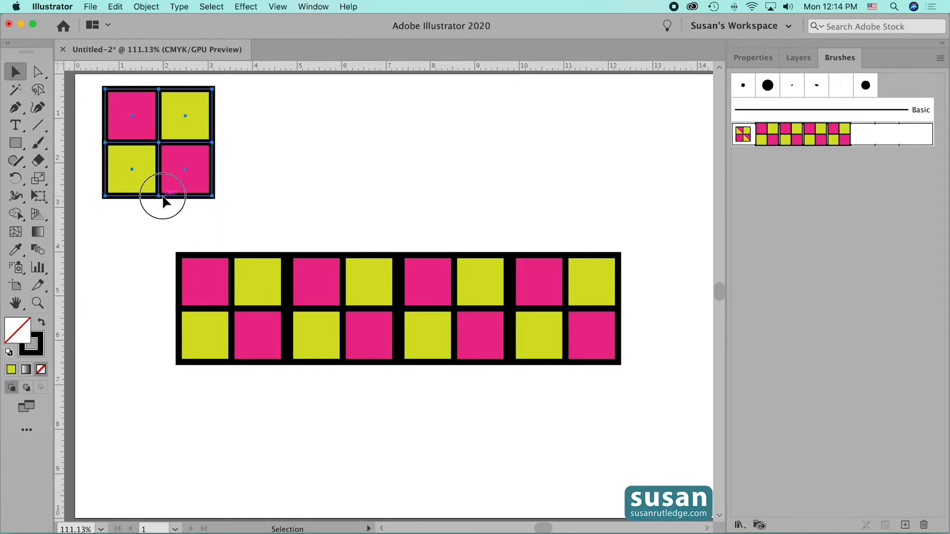
pyautogui.moveTo(164, 197); pyautogui.dragTo(277, 203)
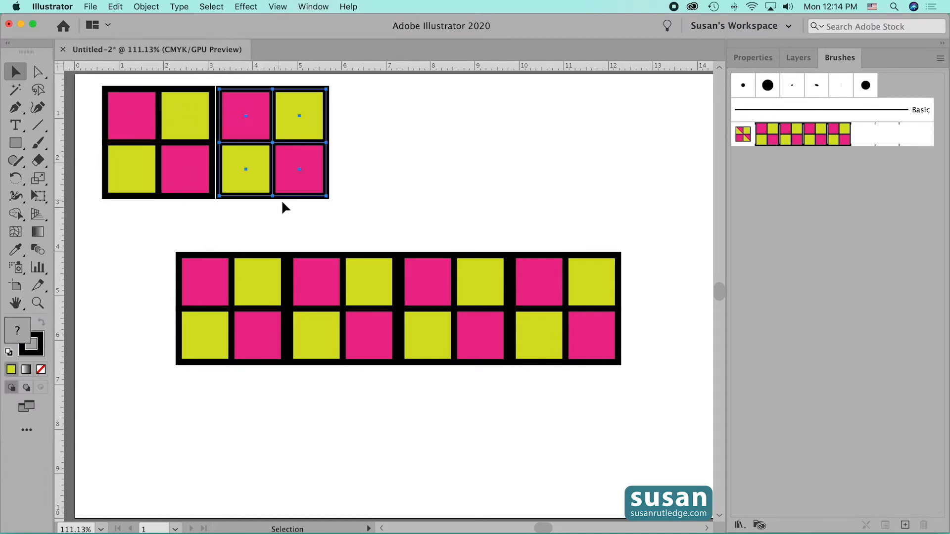
pyautogui.press('Left')
pyautogui.press('Left')
pyautogui.press('Left')
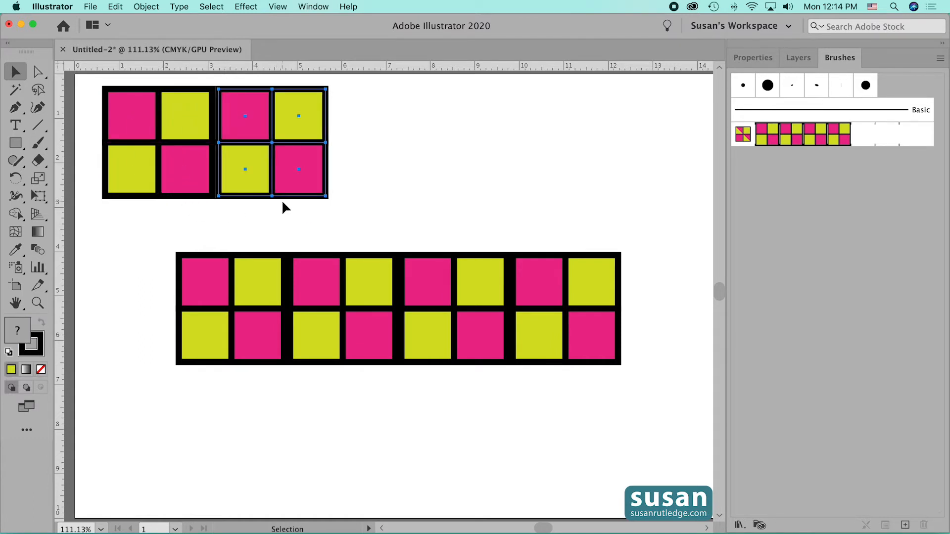
pyautogui.press('Left')
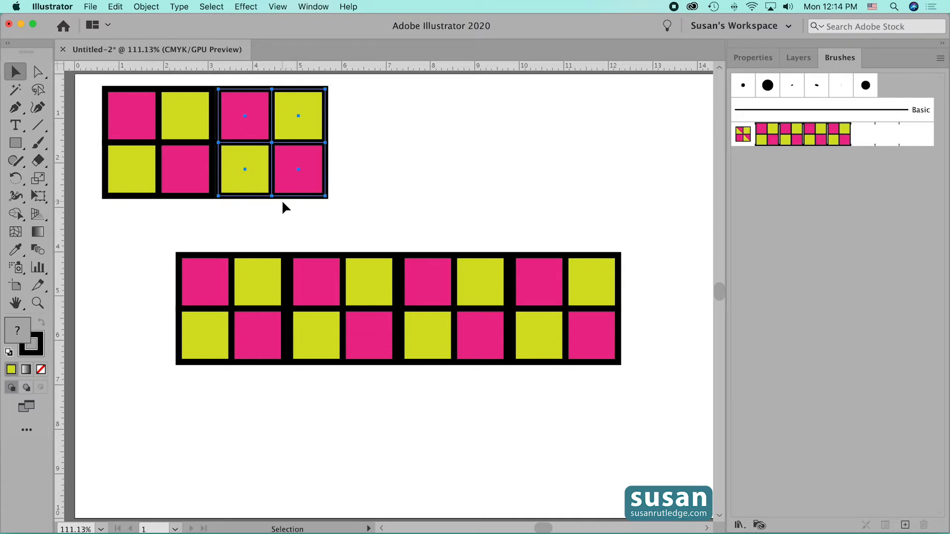
pyautogui.click(256, 216)
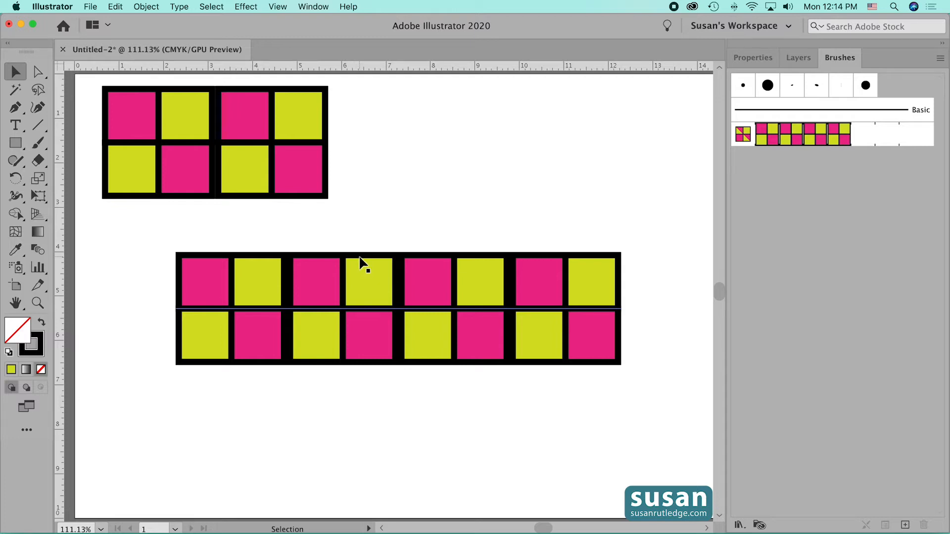
# - Delete the brushed line and the duplicate of the grouped squares
pyautogui.moveTo(364, 227); pyautogui.dragTo(459, 394)
pyautogui.press('Delete')
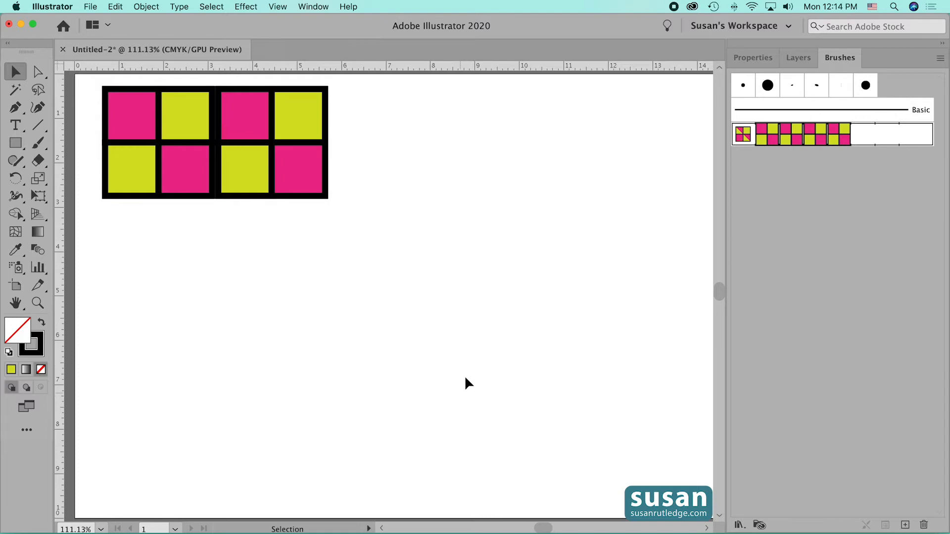
pyautogui.click(305, 194)
pyautogui.press('Delete')
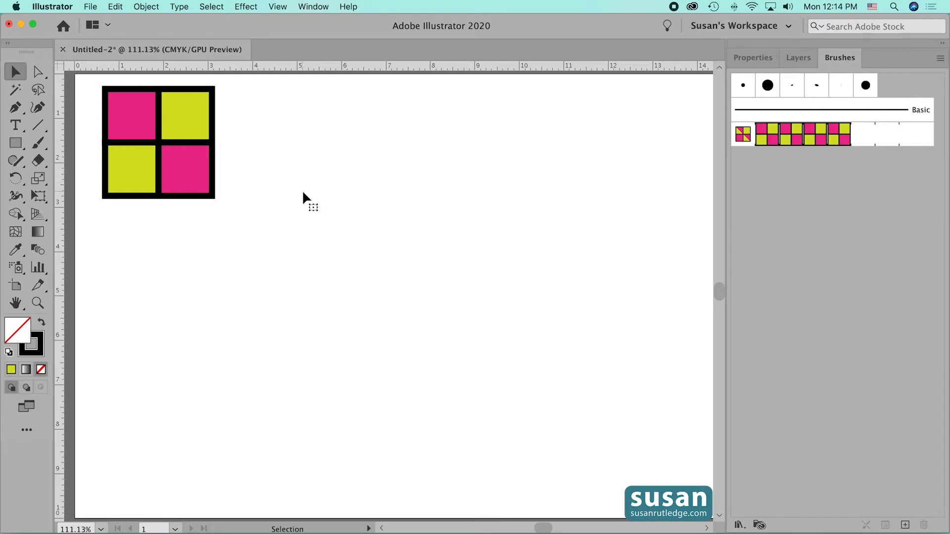
# - Move the grouped squares to the middle of the artboard, switch to Outline view and deselect them
pyautogui.click(159, 143)
pyautogui.moveTo(158, 142); pyautogui.dragTo(386, 282)
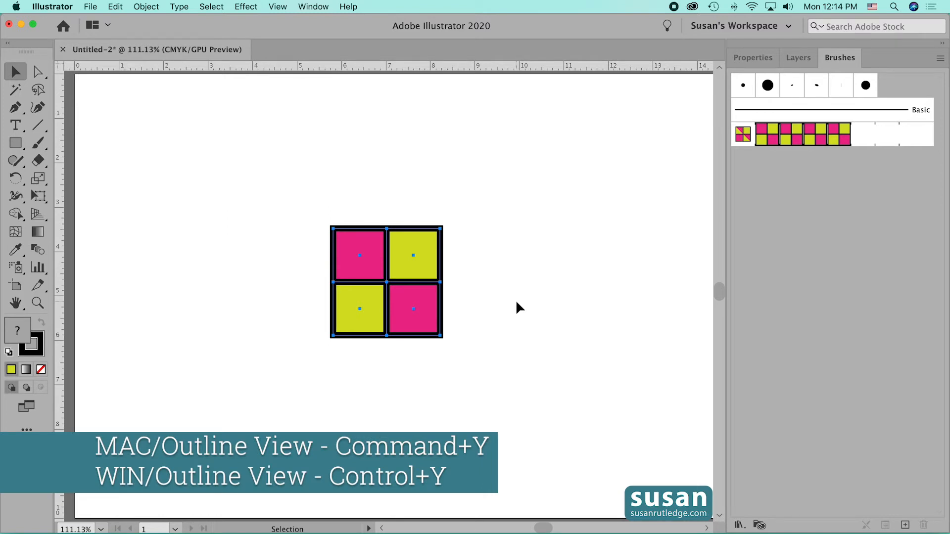
pyautogui.press('super+y')
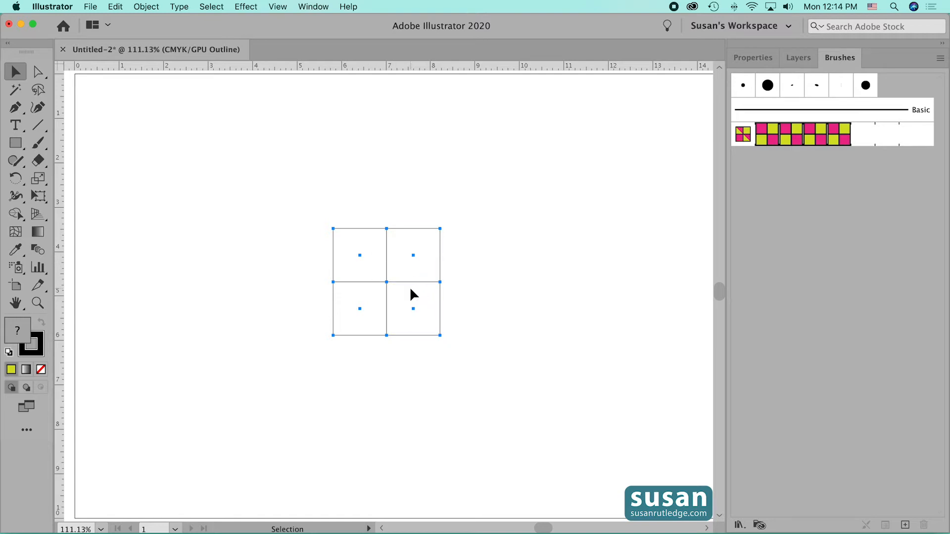
pyautogui.click(287, 259)
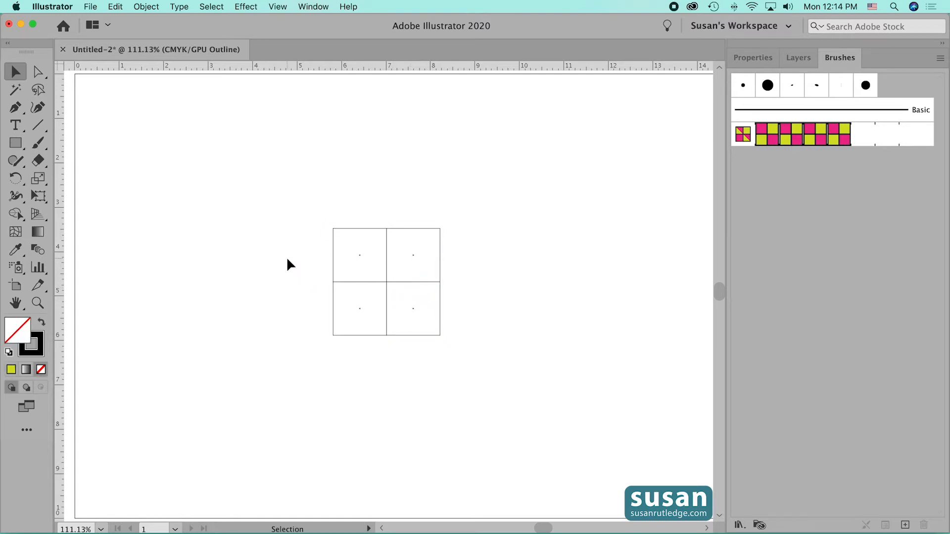
# - Draw an about 2.4 in square rectangle with no fill and no stroke along the outer path of the four squares
pyautogui.click(15, 143)
pyautogui.moveTo(15, 143); pyautogui.dragTo(76, 143)
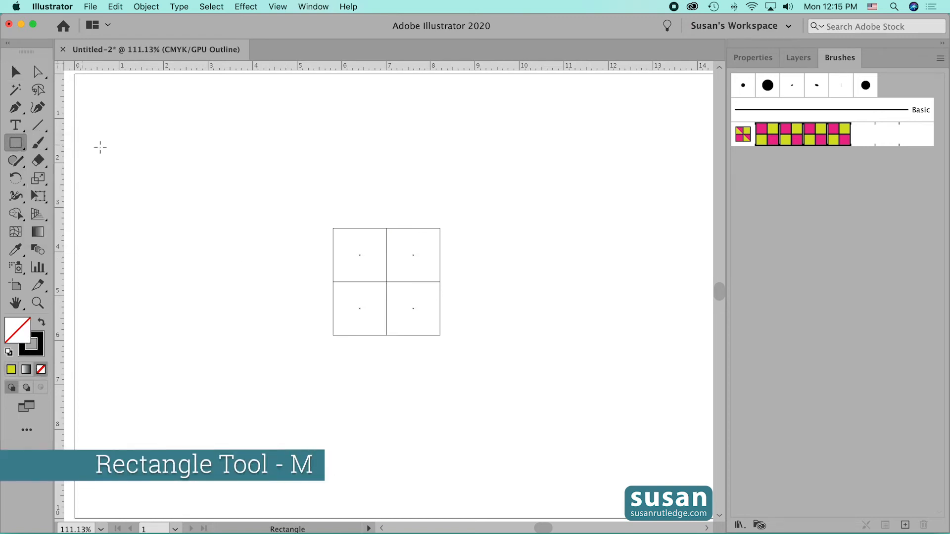
pyautogui.click(755, 57)
pyautogui.click(839, 245)
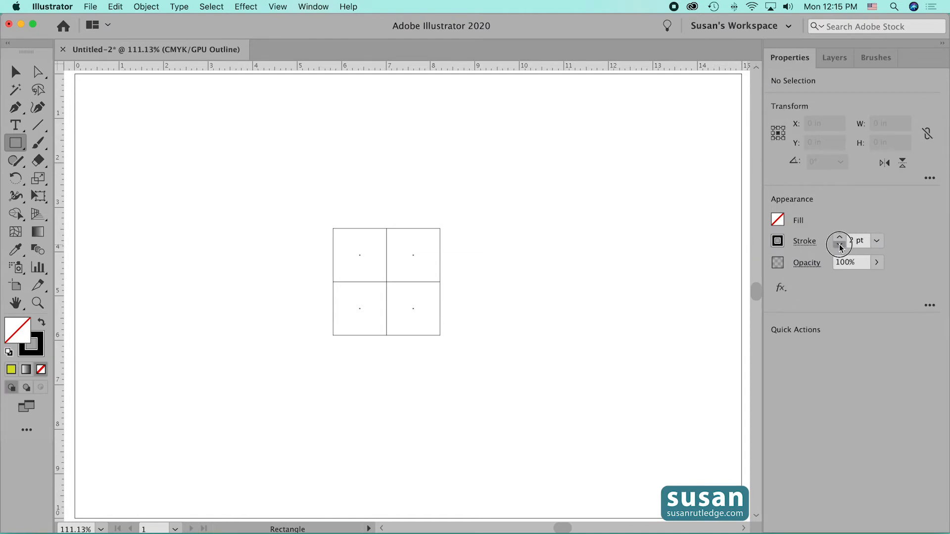
pyautogui.click(840, 245)
pyautogui.click(840, 245)
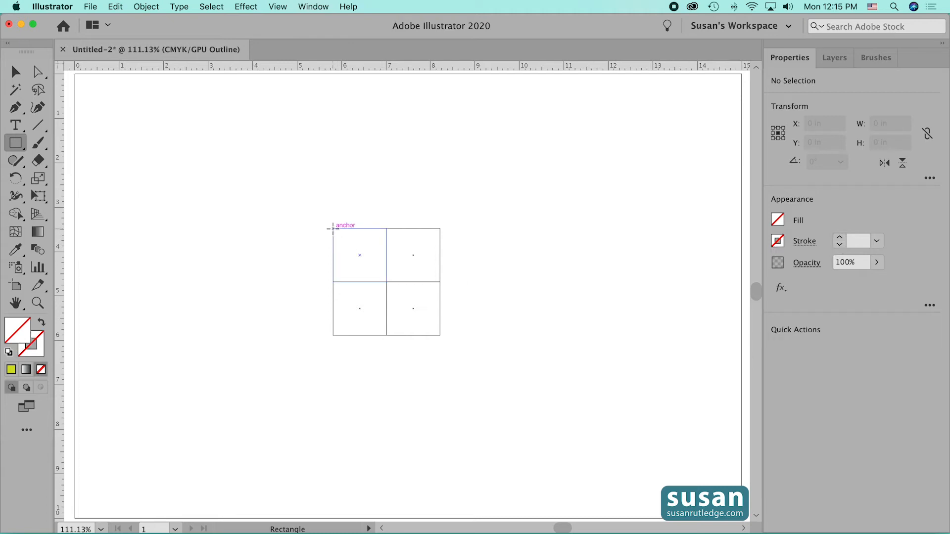
pyautogui.moveTo(333, 229)
pyautogui.mouseDown()
pyautogui.moveTo(431, 338)
pyautogui.moveTo(441, 335)
pyautogui.mouseUp()
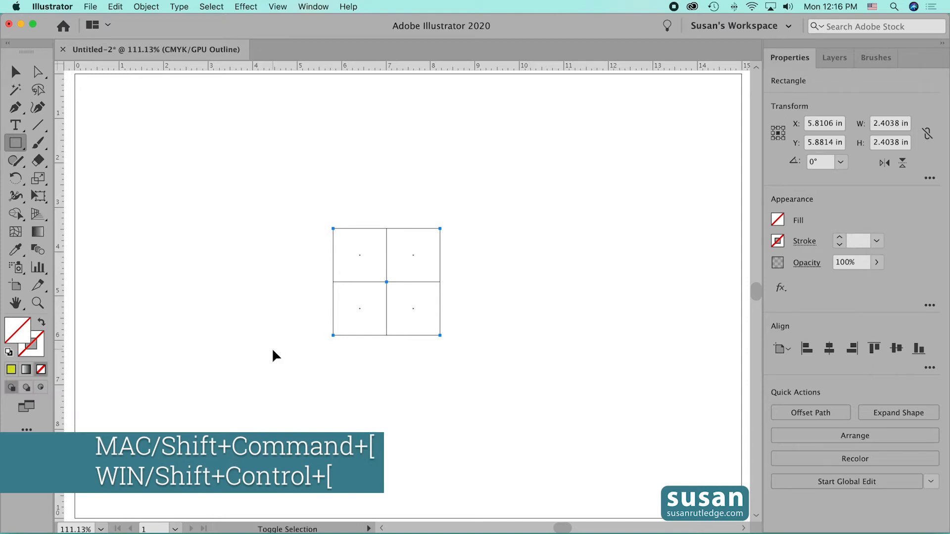
# - Group the four squares together with the unfilled rectangle and return to Preview mode
pyautogui.click(15, 73)
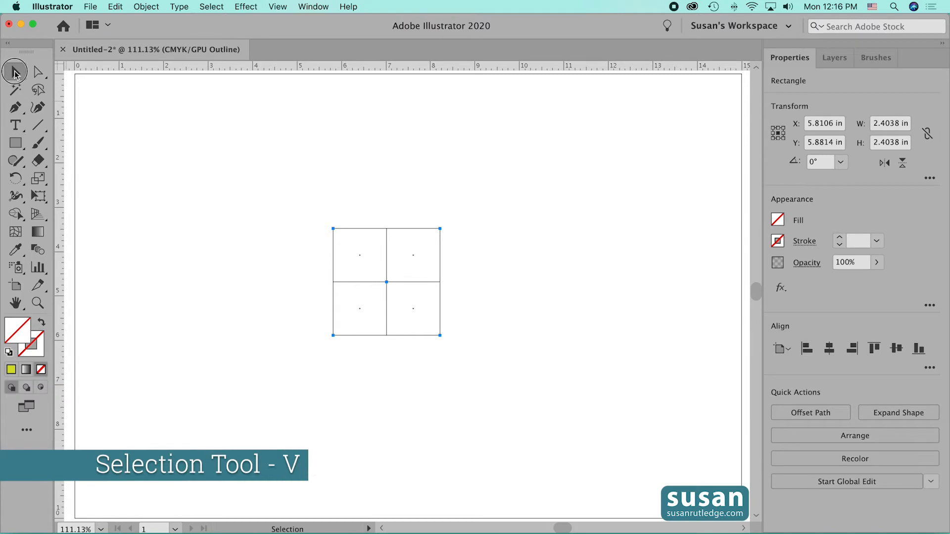
pyautogui.moveTo(295, 208); pyautogui.dragTo(478, 387)
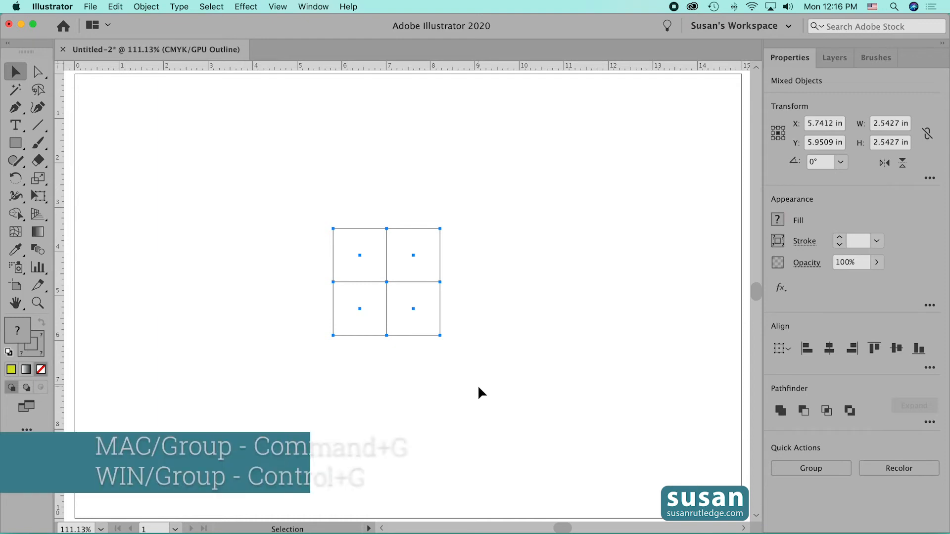
pyautogui.press('super+g')
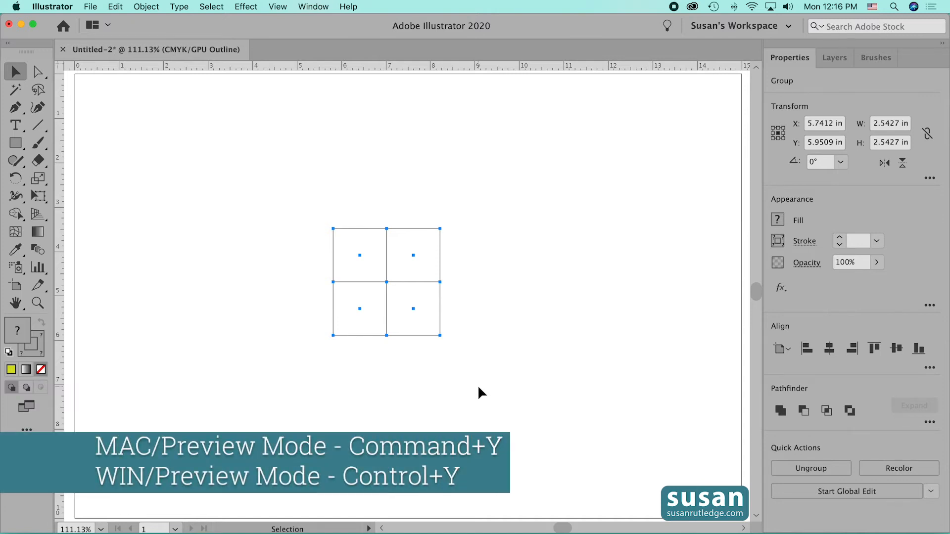
pyautogui.press('super+y')
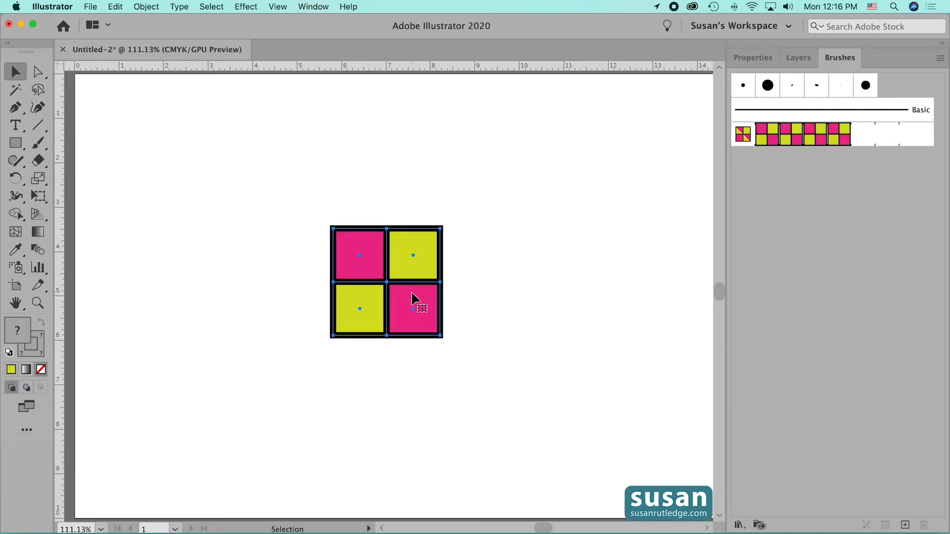
# - Move the grouped tile to the artboard's upper-left corner and create a pattern brush named Multicolor 2 from it
pyautogui.moveTo(413, 299); pyautogui.dragTo(169, 158)
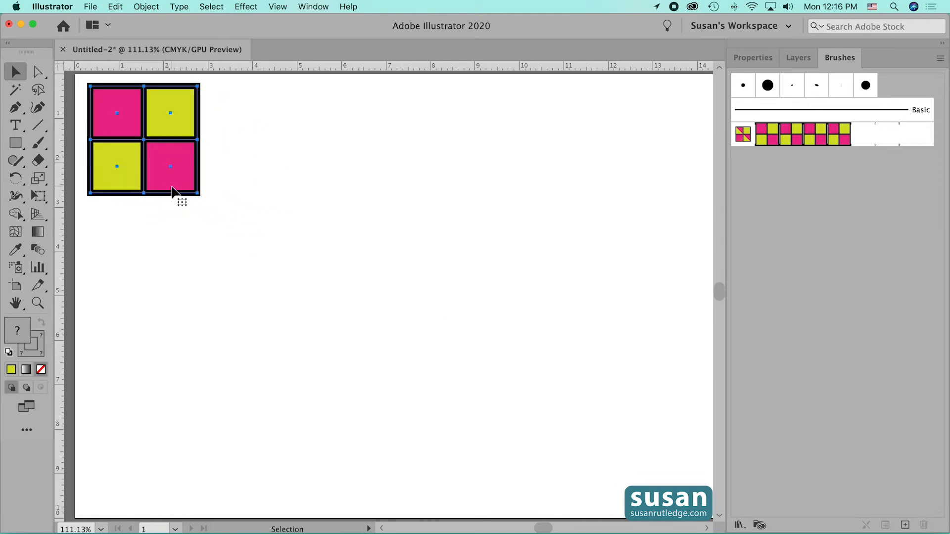
pyautogui.moveTo(171, 192)
pyautogui.mouseDown()
pyautogui.moveTo(469, 199)
pyautogui.moveTo(816, 178)
pyautogui.mouseUp()
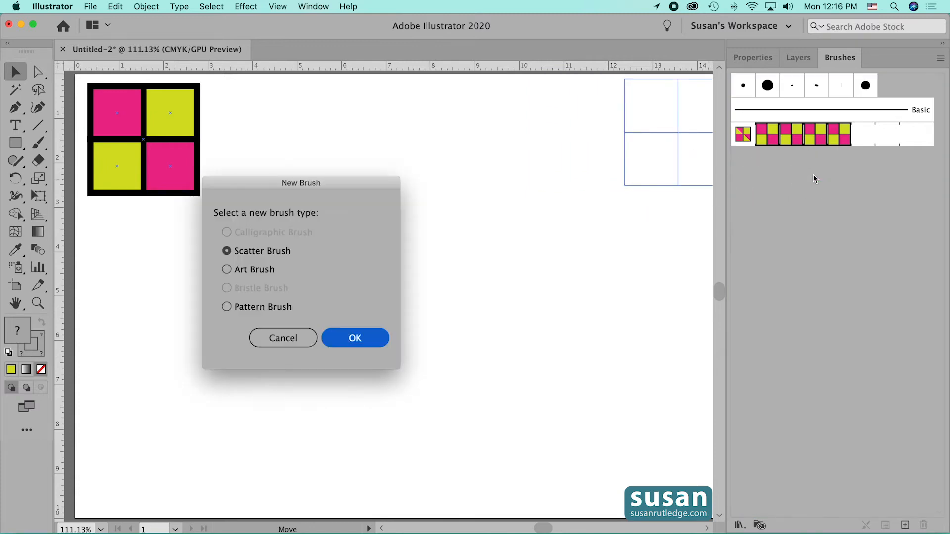
pyautogui.click(257, 308)
pyautogui.click(348, 341)
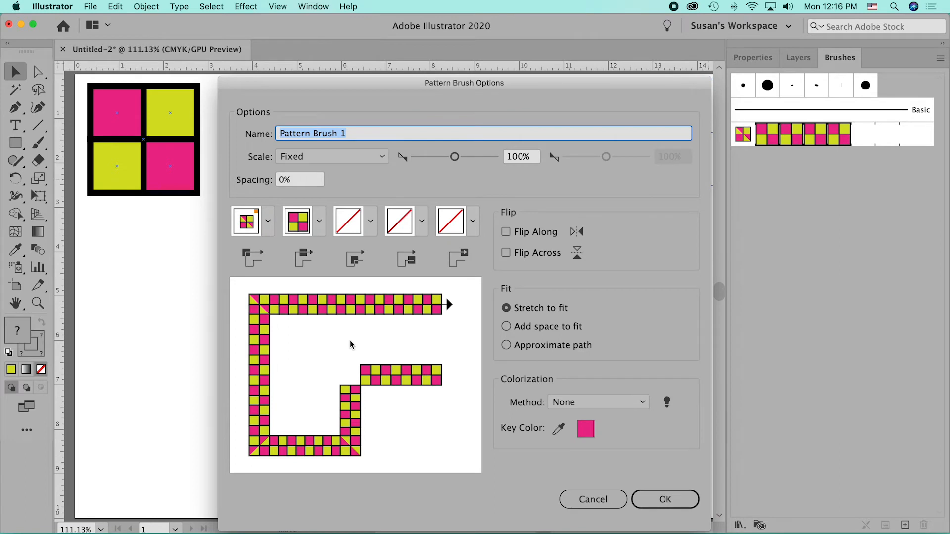
pyautogui.write('Multi')
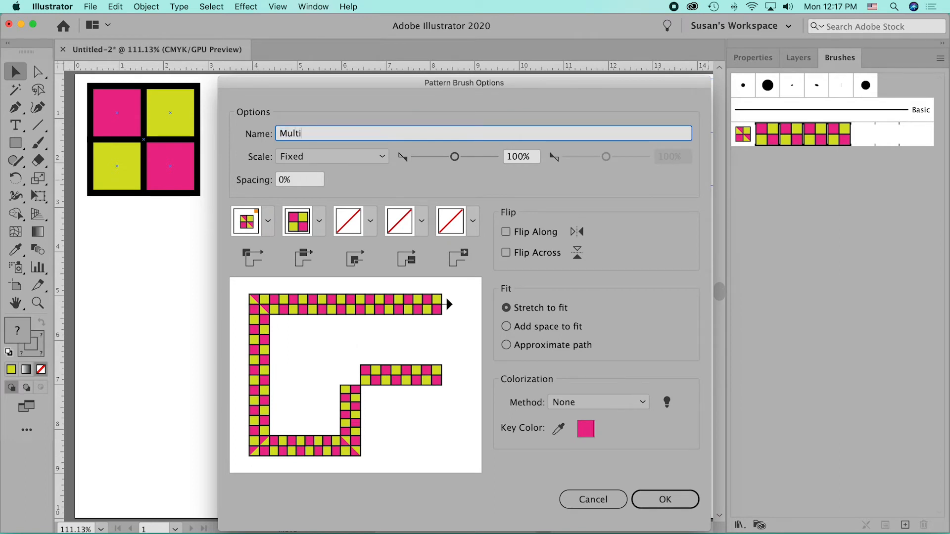
pyautogui.write('color 2')
pyautogui.click(659, 498)
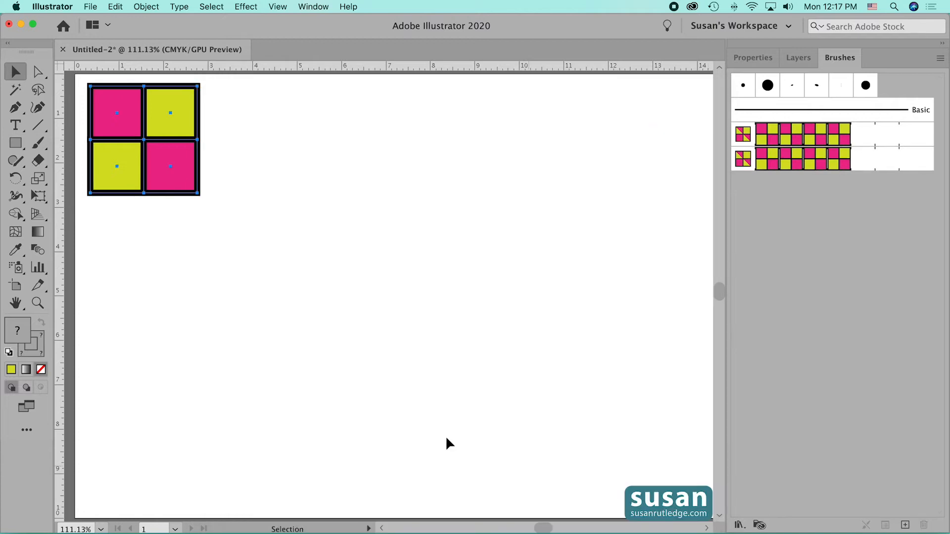
# - Draw a long horizontal line below the tile and apply the Multicolor 2 brush to it
pyautogui.click(37, 126)
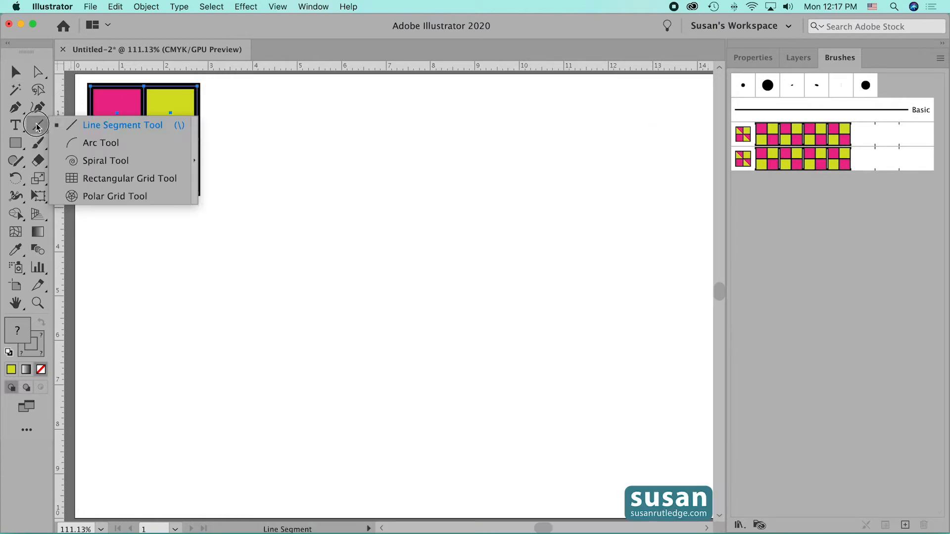
pyautogui.click(85, 125)
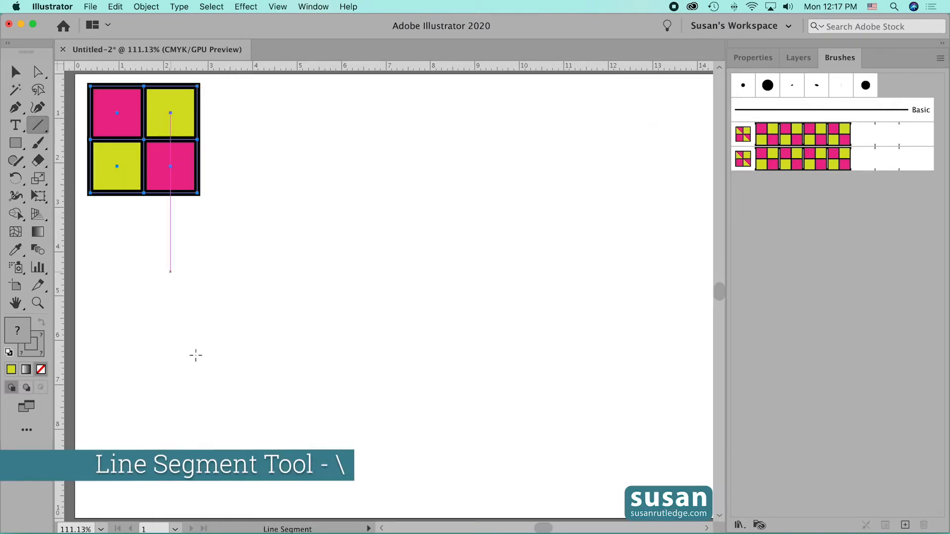
pyautogui.moveTo(124, 407); pyautogui.dragTo(602, 411)
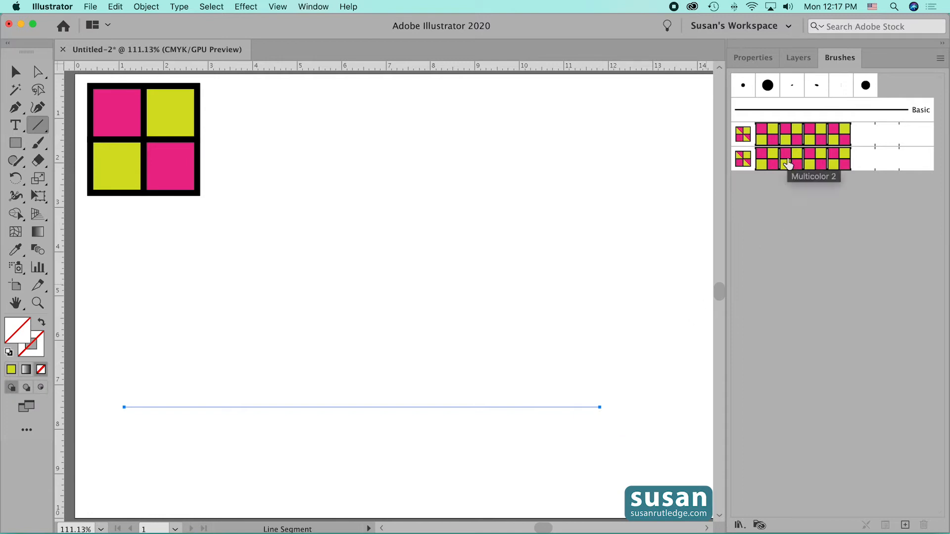
pyautogui.click(787, 164)
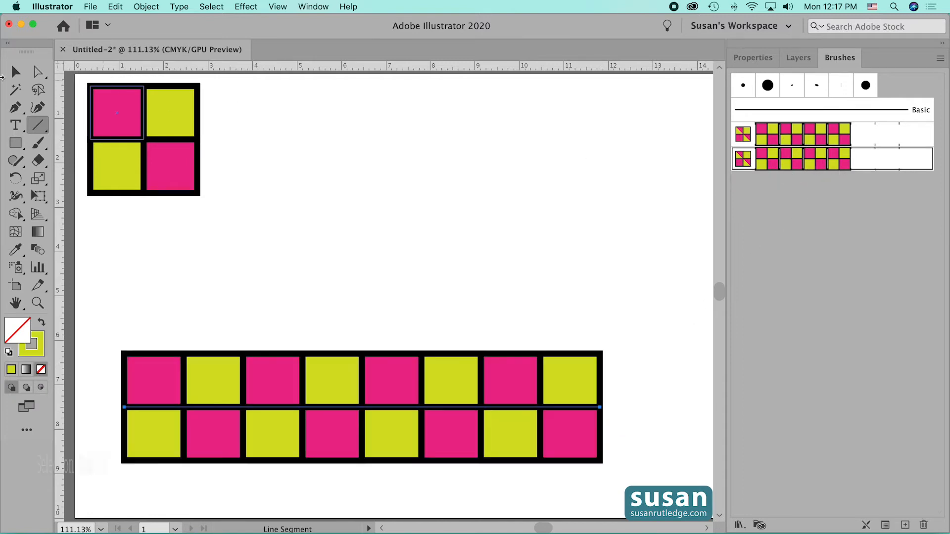
# - Move the brushed line up toward the artboard's center and deselect it
pyautogui.click(13, 72)
pyautogui.moveTo(368, 402)
pyautogui.mouseDown()
pyautogui.moveTo(400, 366)
pyautogui.moveTo(405, 334)
pyautogui.mouseUp()
pyautogui.click(456, 461)
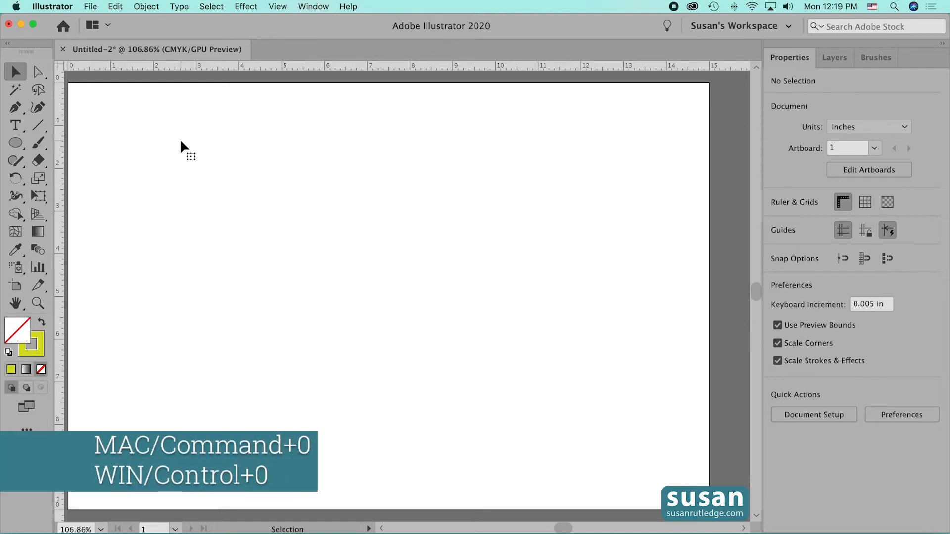
# - Fit the artboard in the window and draw a rectangle about 4.33 by 1.81 in near its center
pyautogui.press('super+0')
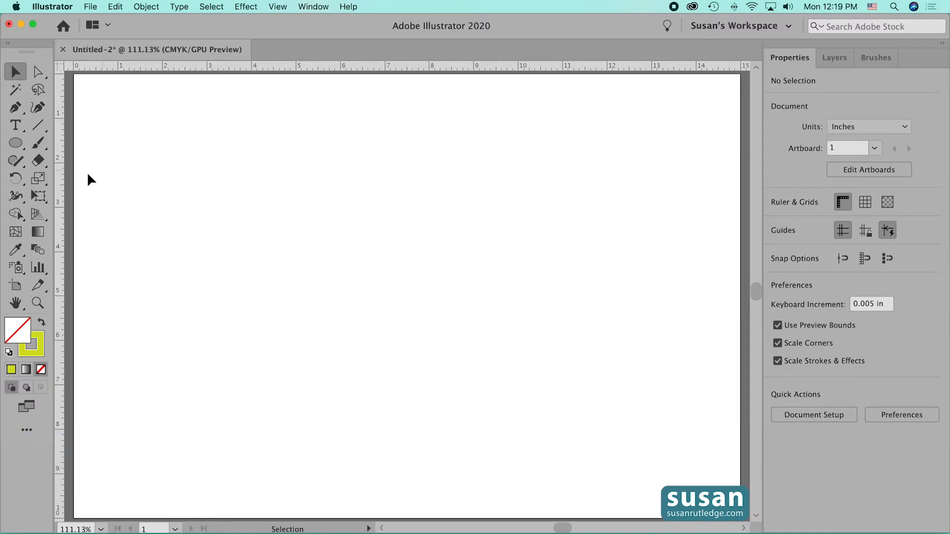
pyautogui.click(16, 144)
pyautogui.moveTo(16, 144); pyautogui.dragTo(51, 145)
pyautogui.moveTo(302, 209); pyautogui.dragTo(495, 290)
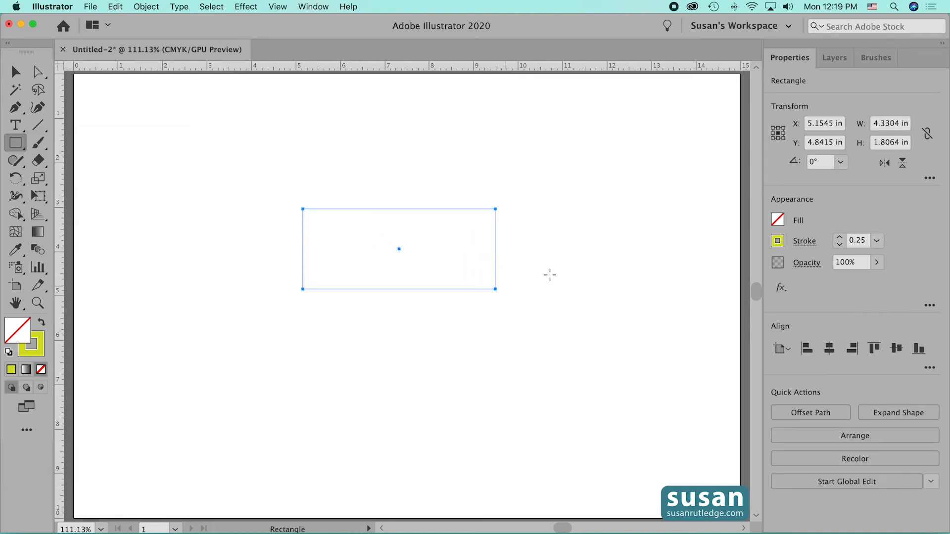
# - Give the rectangle a red fill and a black 2 pt stroke
pyautogui.click(777, 220)
pyautogui.click(704, 278)
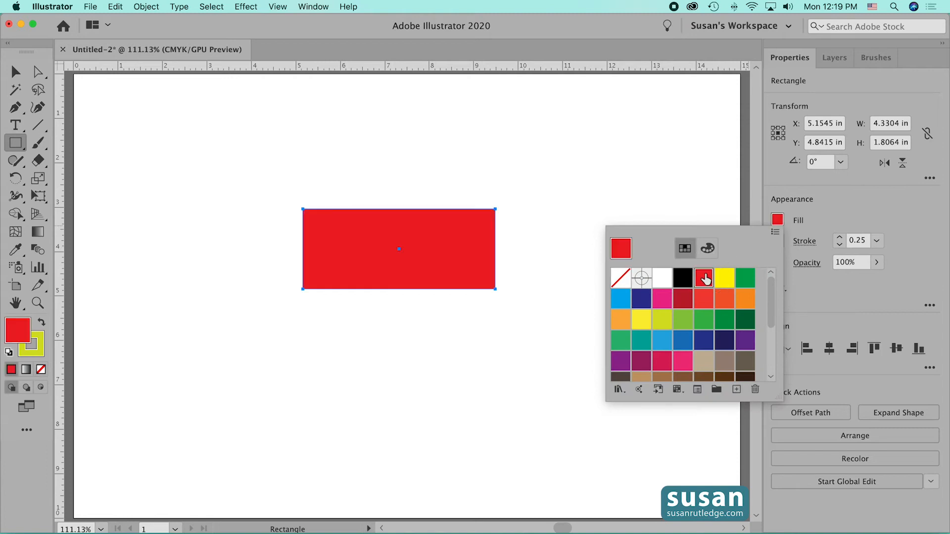
pyautogui.click(777, 241)
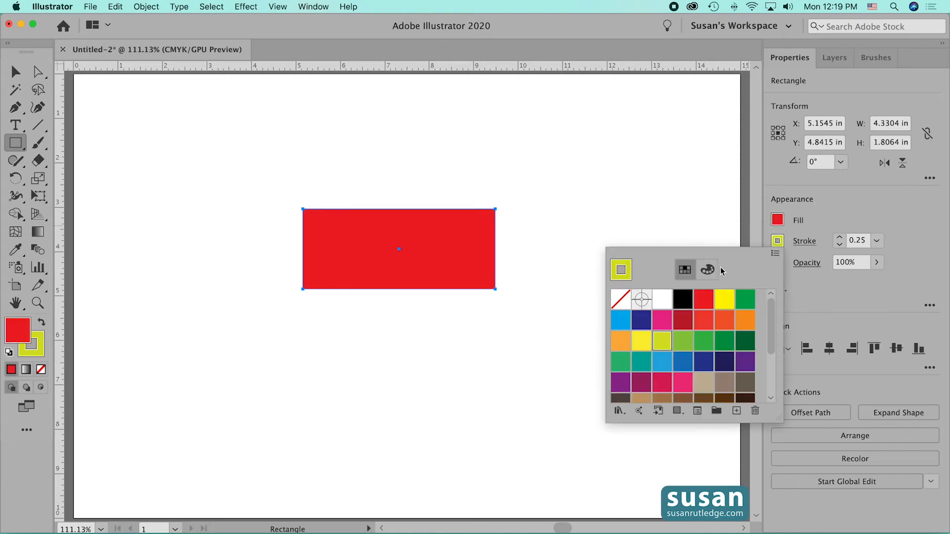
pyautogui.click(683, 302)
pyautogui.click(840, 238)
pyautogui.click(840, 238)
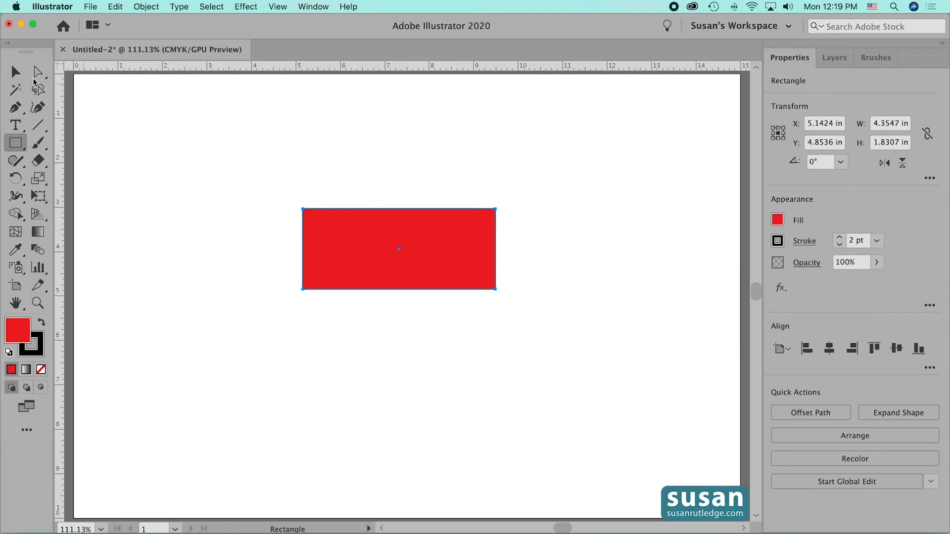
# - Round the rectangle's corners fully into a pill shape with Direct Selection
pyautogui.moveTo(35, 76); pyautogui.dragTo(91, 76)
pyautogui.click(487, 218)
pyautogui.moveTo(487, 219); pyautogui.dragTo(428, 252)
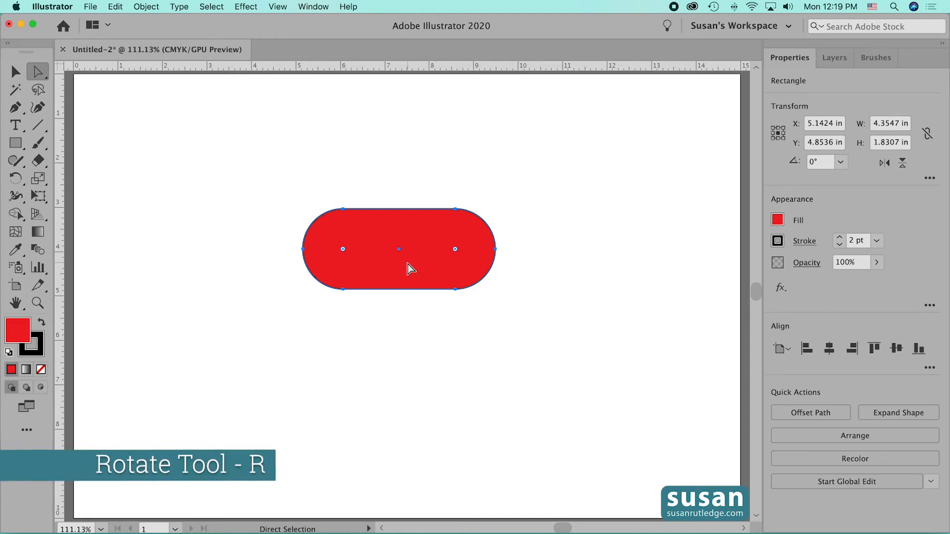
# - Rotate the pill shape 45° and add a copy rotated 90° about its center to form an X
pyautogui.press('r')
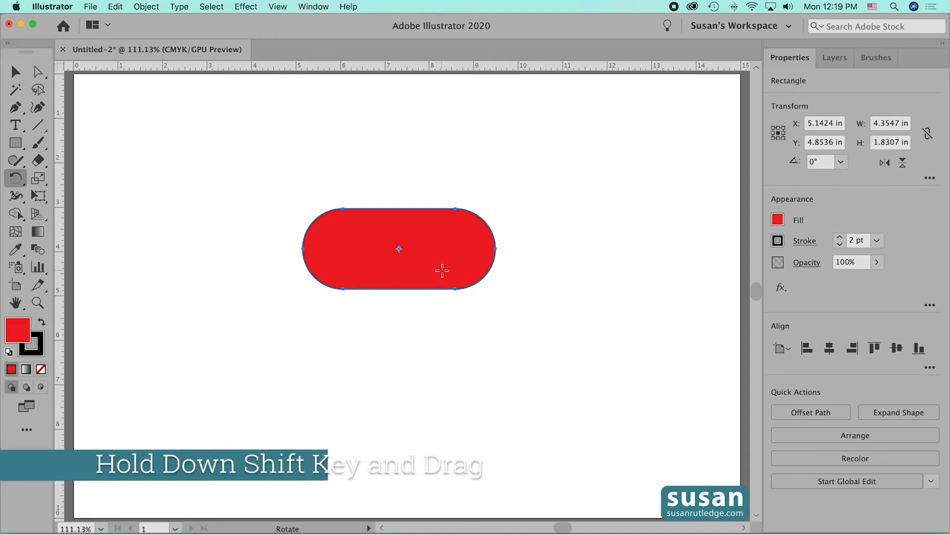
pyautogui.moveTo(443, 271); pyautogui.dragTo(452, 233)
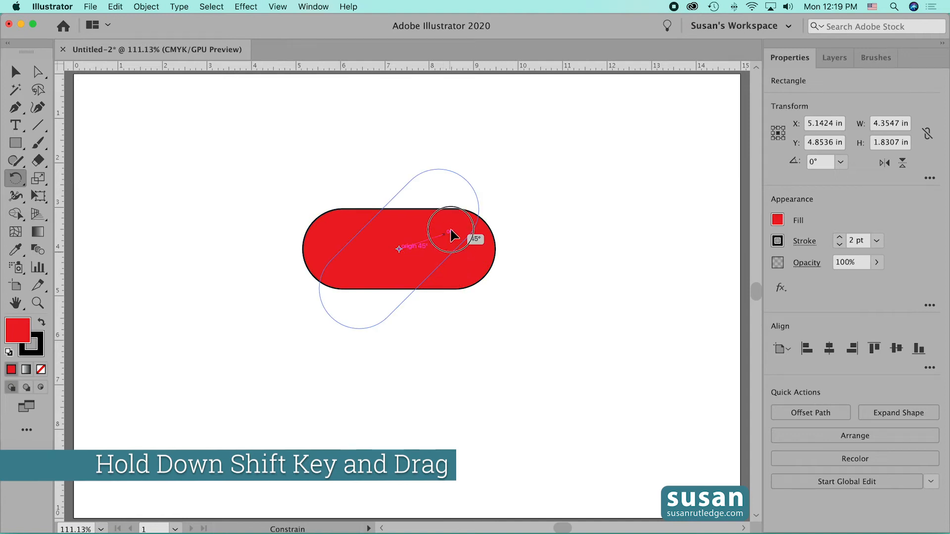
pyautogui.moveTo(452, 233); pyautogui.dragTo(451, 231)
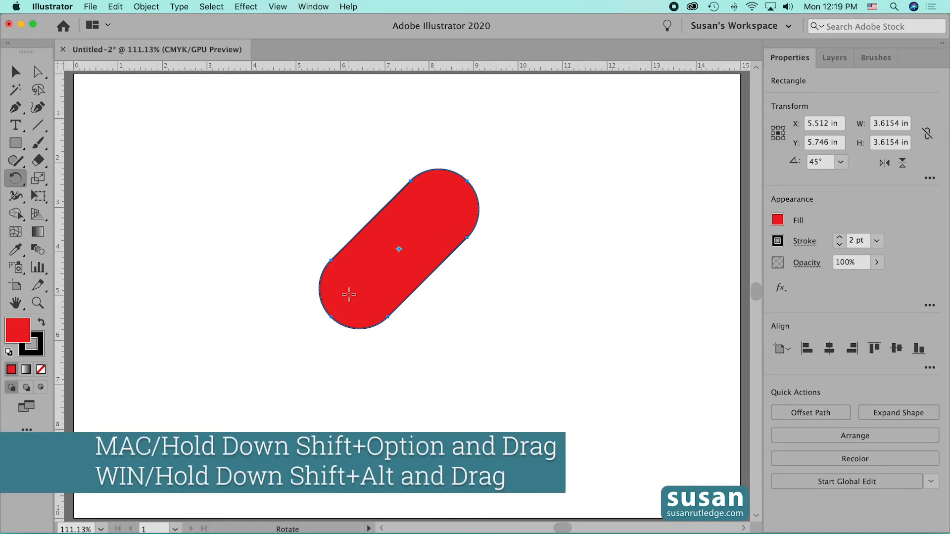
pyautogui.moveTo(346, 295); pyautogui.dragTo(434, 317)
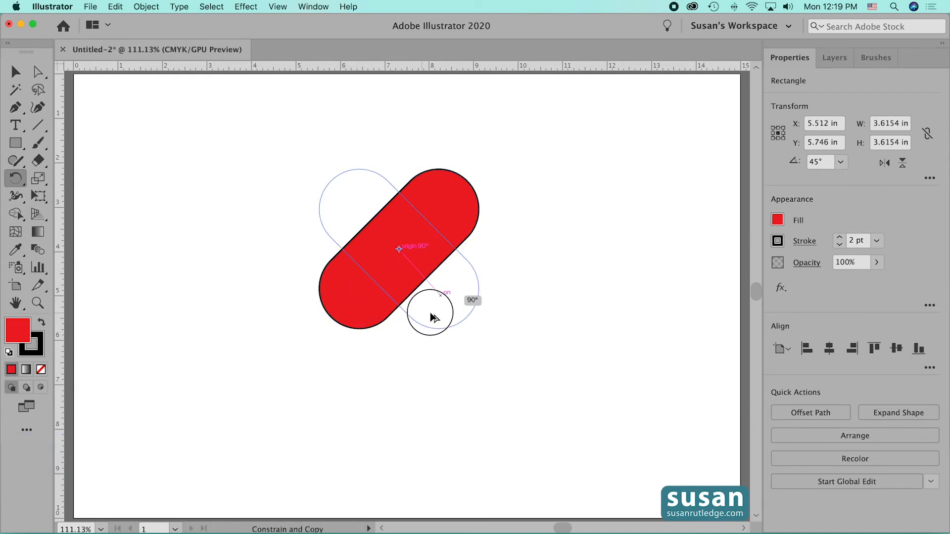
pyautogui.moveTo(433, 316); pyautogui.dragTo(432, 315)
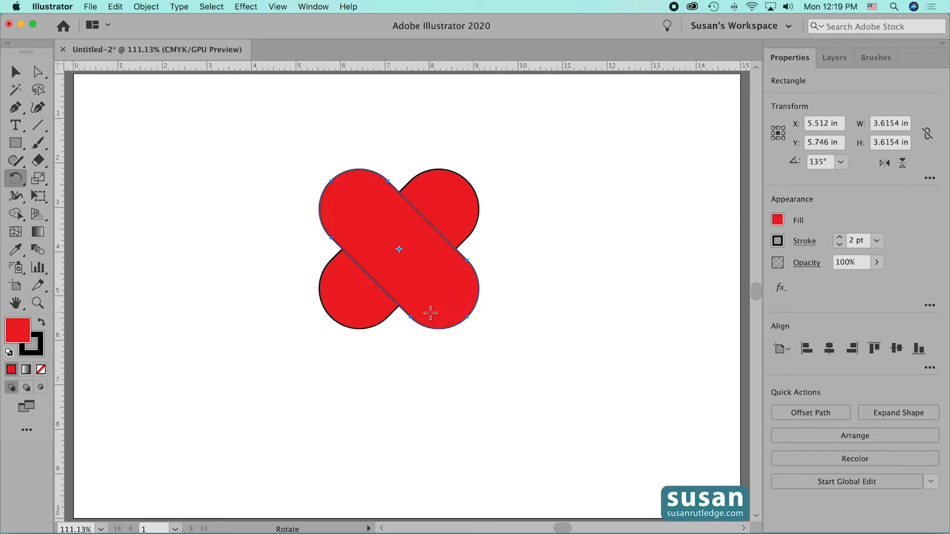
# - Divide the two crossed pill shapes with Pathfinder and deselect the result
pyautogui.click(15, 74)
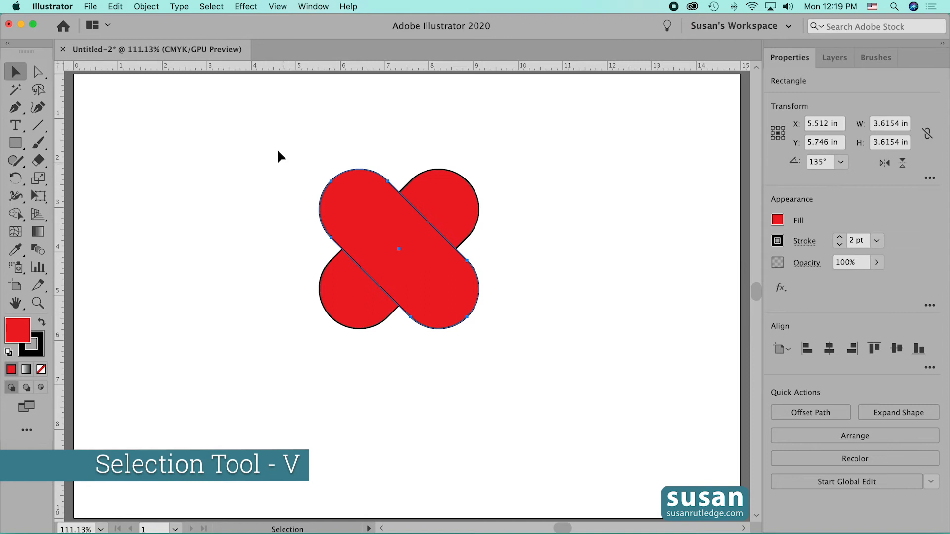
pyautogui.moveTo(287, 146); pyautogui.dragTo(503, 373)
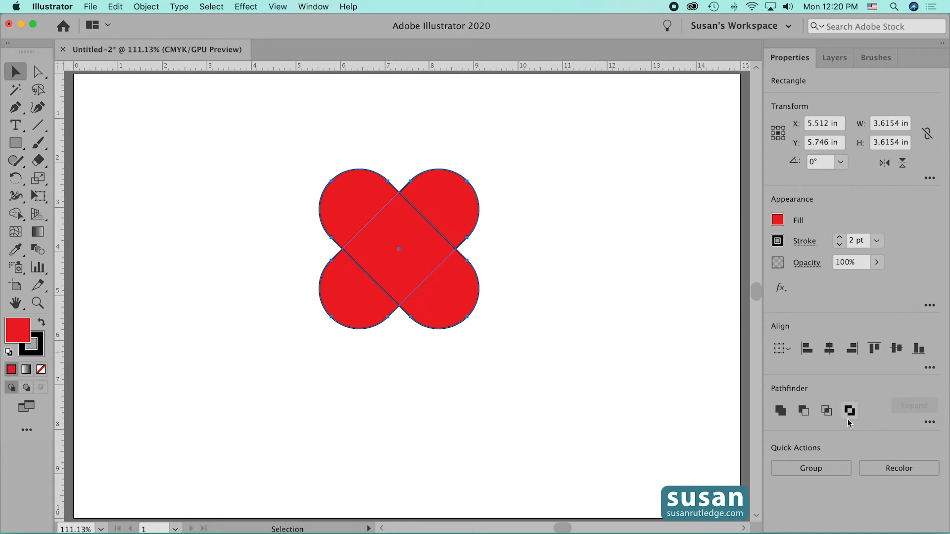
pyautogui.click(930, 424)
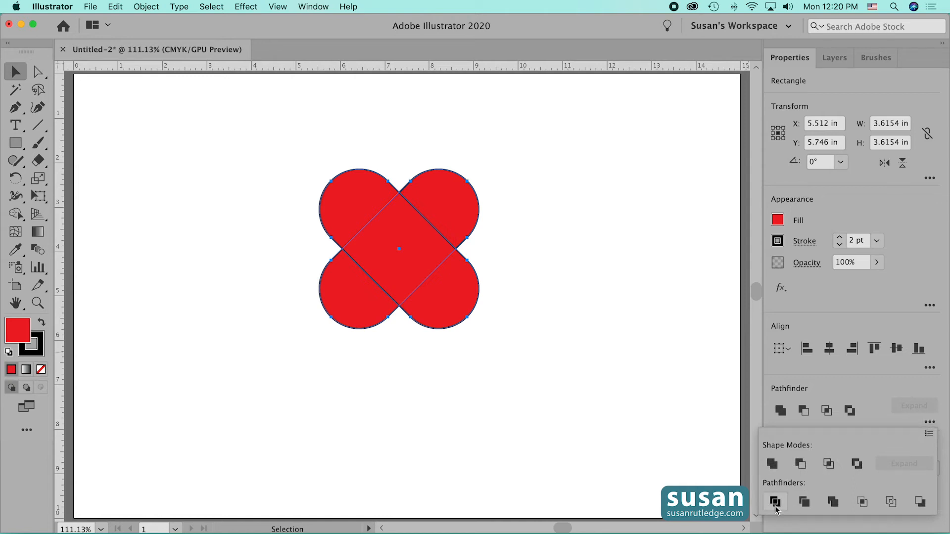
pyautogui.click(775, 502)
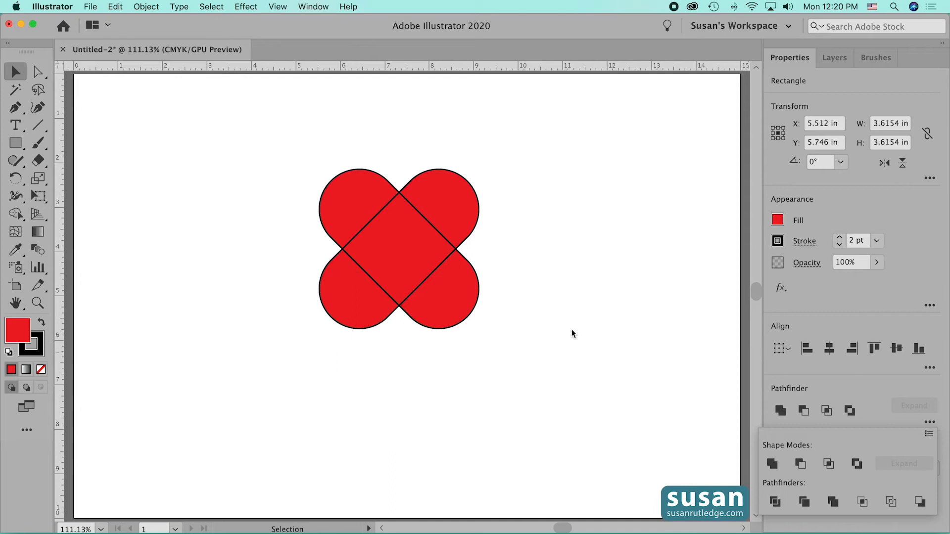
pyautogui.click(532, 314)
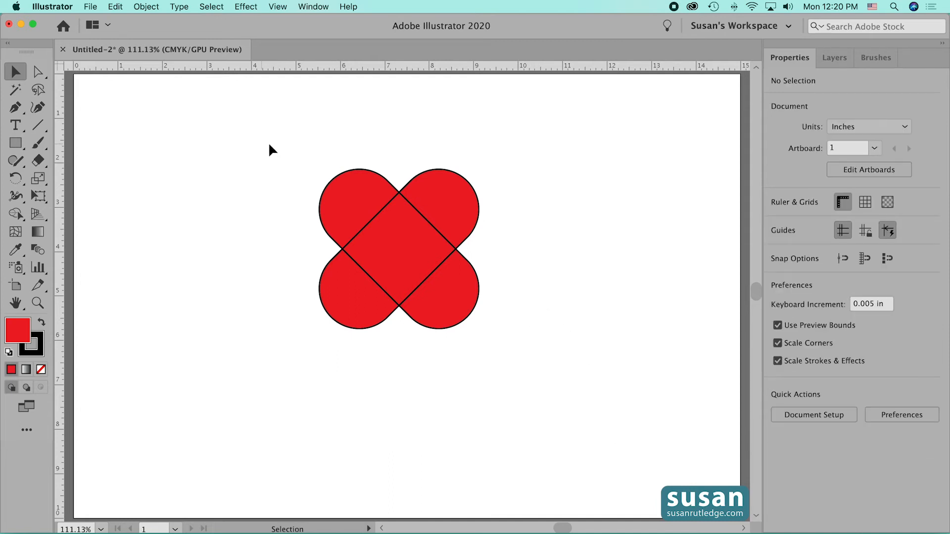
# - Ungroup the divided pill shapes and delete the two lower rounded pieces, leaving a heart made of three parts
pyautogui.moveTo(297, 143); pyautogui.dragTo(522, 347)
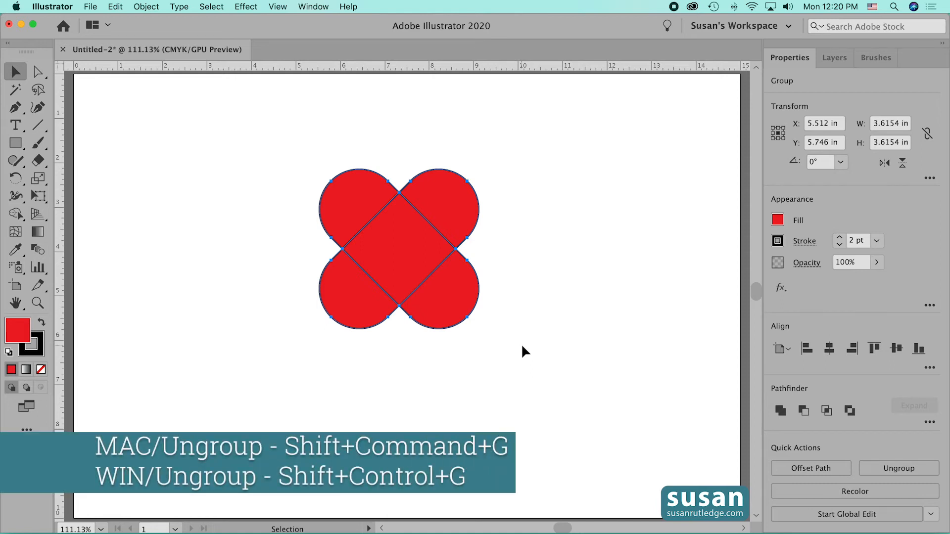
pyautogui.press('super+shift+g')
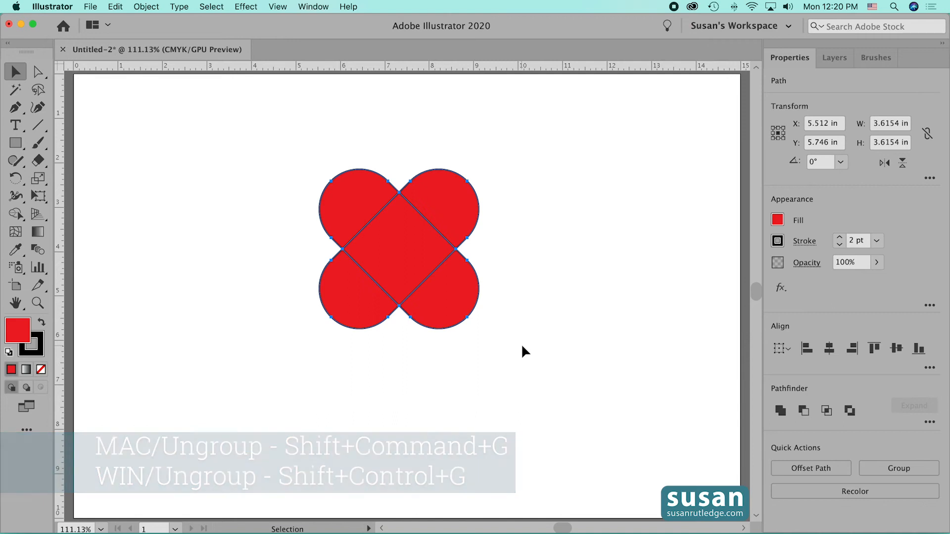
pyautogui.click(522, 346)
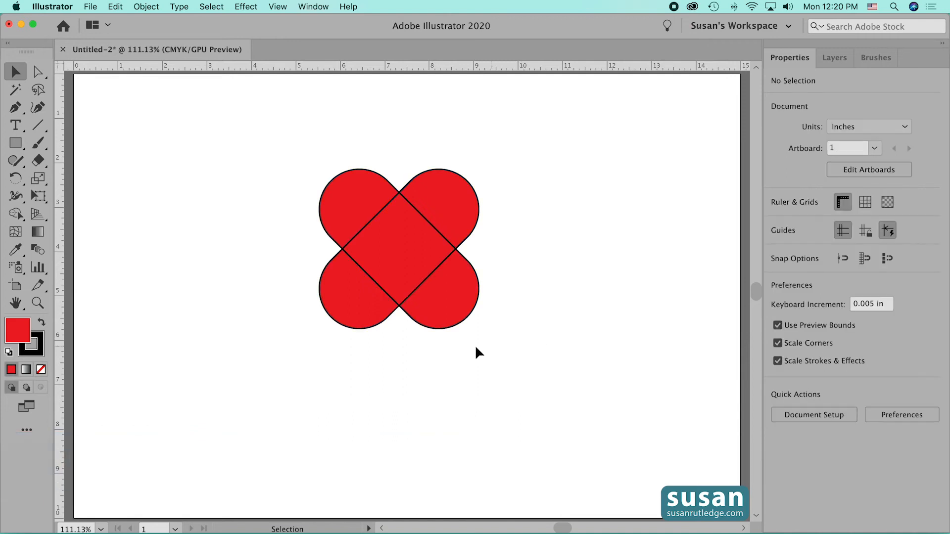
pyautogui.click(455, 305)
pyautogui.press('Delete')
pyautogui.click(345, 309)
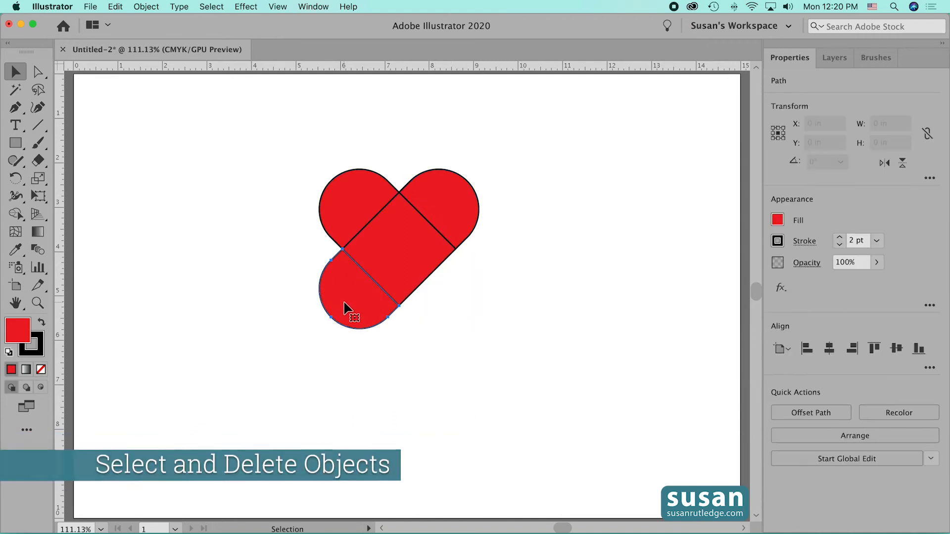
pyautogui.press('Delete')
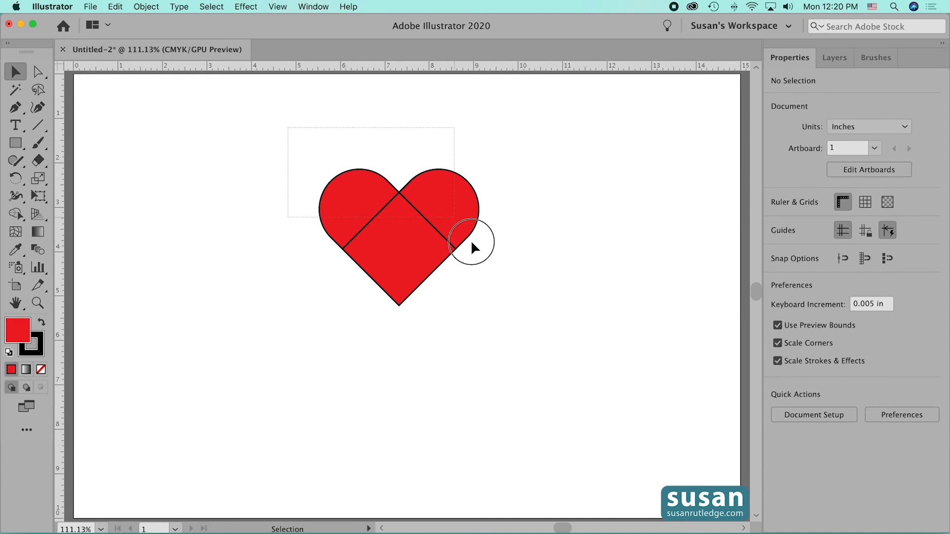
# - Unite the three remaining pieces into a single heart with Pathfinder and move it to the artboard's upper-left corner
pyautogui.moveTo(472, 242); pyautogui.dragTo(531, 338)
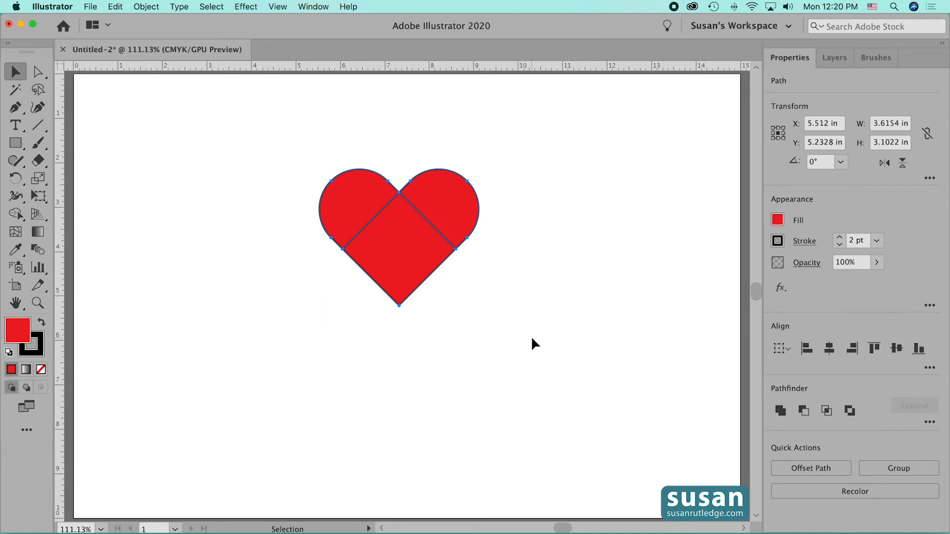
pyautogui.click(780, 411)
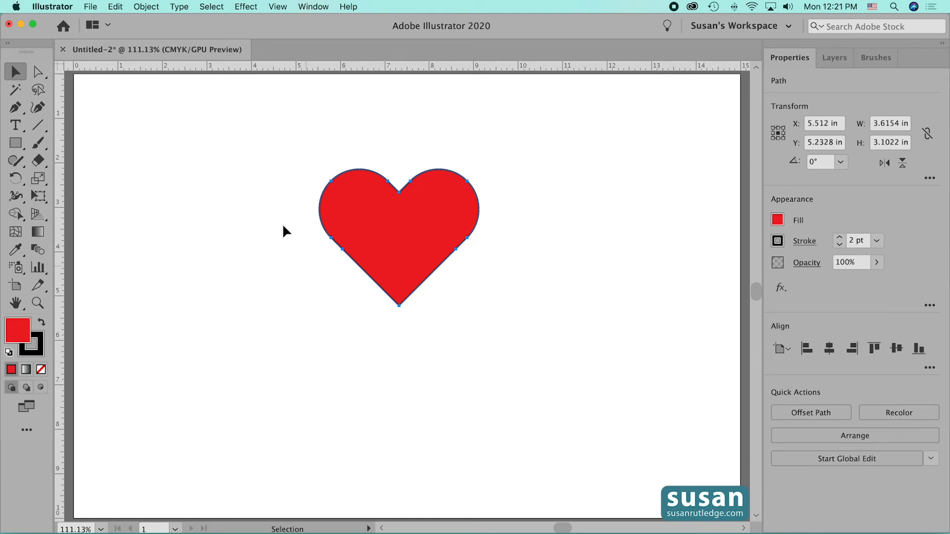
pyautogui.moveTo(435, 239); pyautogui.dragTo(190, 161)
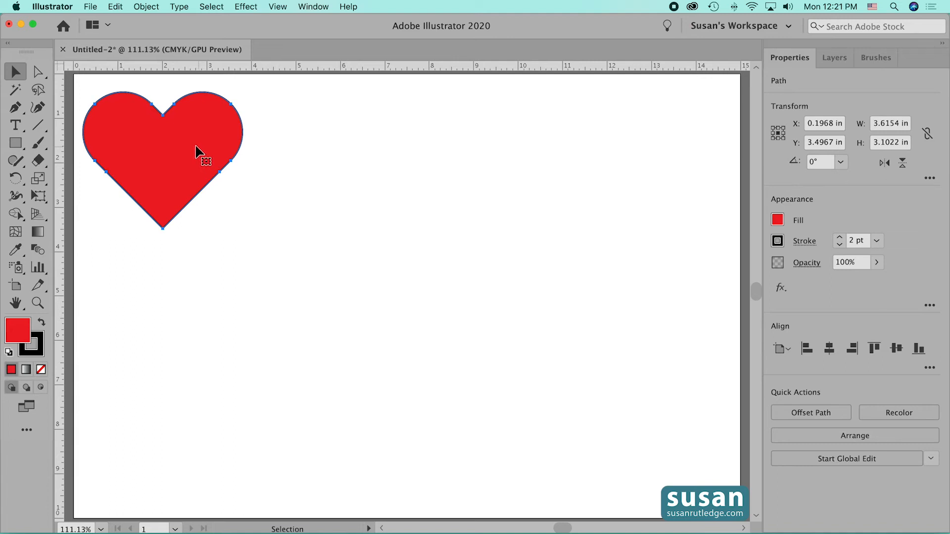
# - Scale the heart uniformly to 50%, including its corners, strokes and effects
pyautogui.click(143, 7)
pyautogui.moveTo(155, 21)
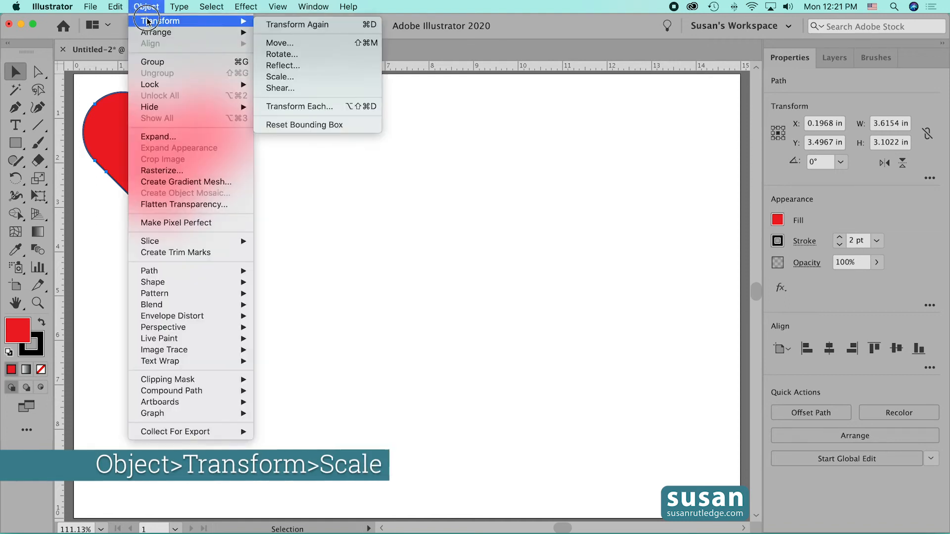
pyautogui.click(294, 78)
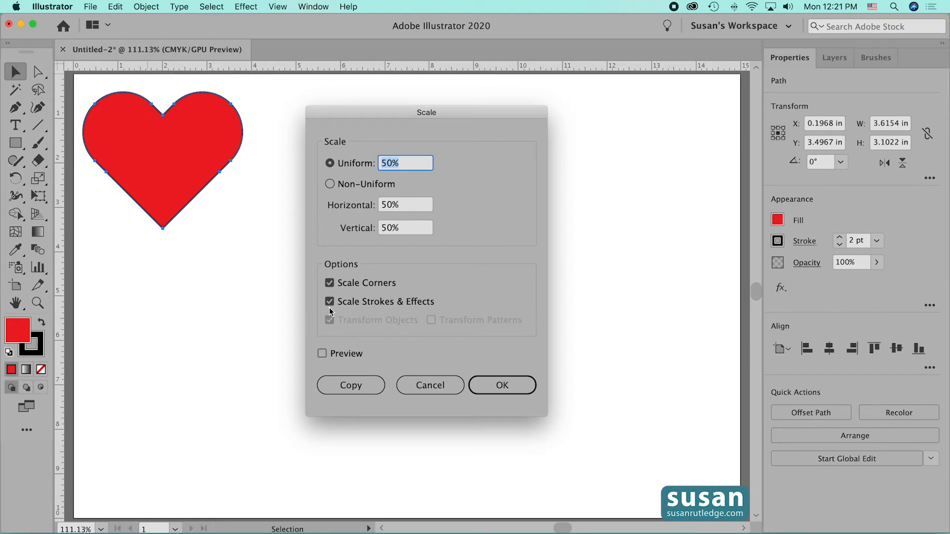
pyautogui.click(503, 385)
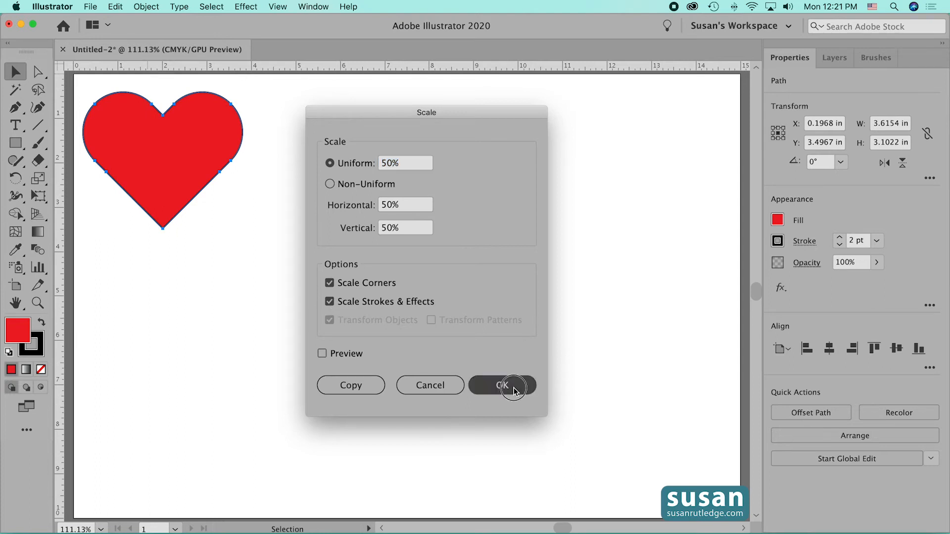
# - Create a pattern brush named "Heart 1" from the heart, keeping the default brush options
pyautogui.click(877, 58)
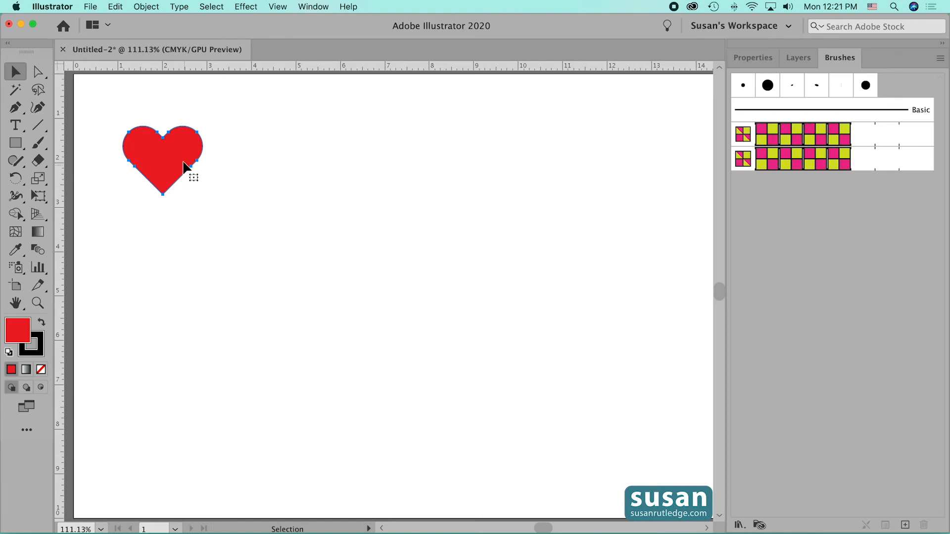
pyautogui.moveTo(164, 154)
pyautogui.mouseDown()
pyautogui.moveTo(596, 208)
pyautogui.moveTo(785, 196)
pyautogui.mouseUp()
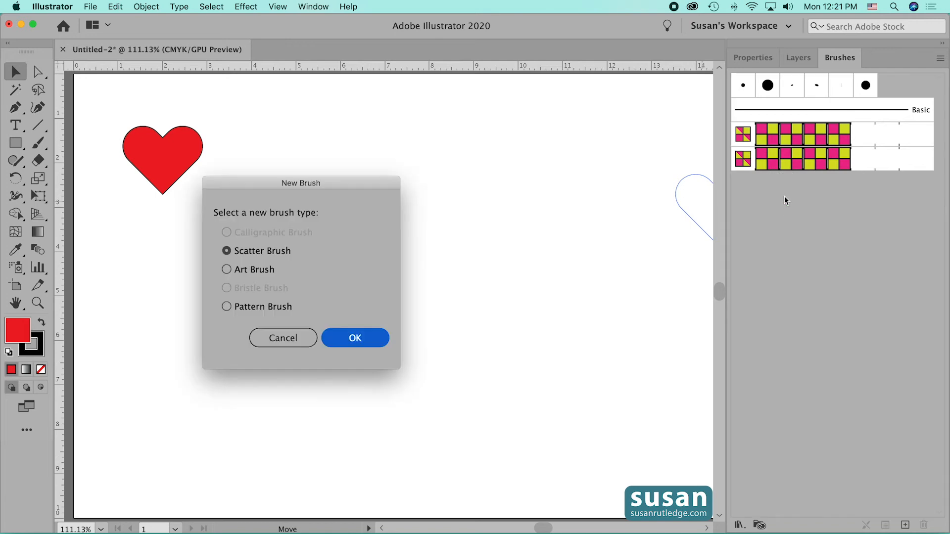
pyautogui.click(227, 307)
pyautogui.click(356, 338)
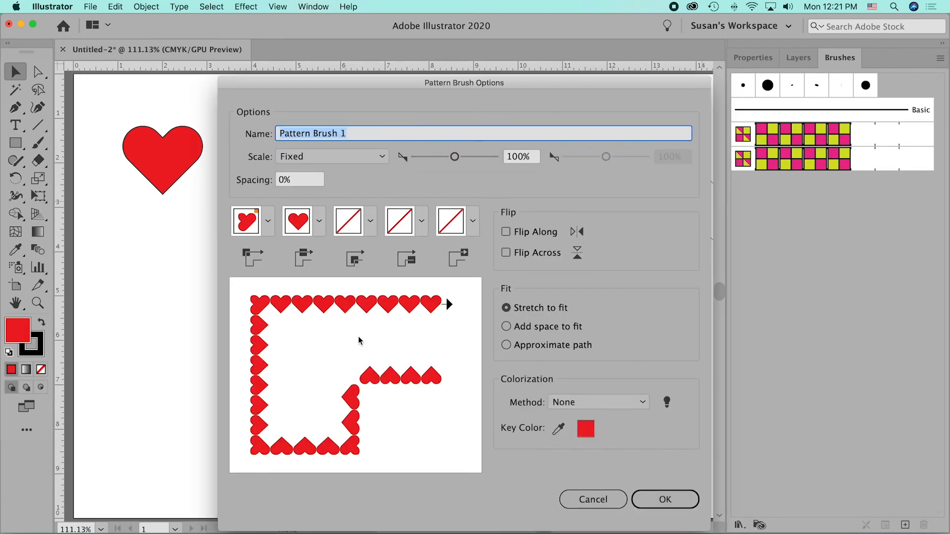
pyautogui.write('Heart')
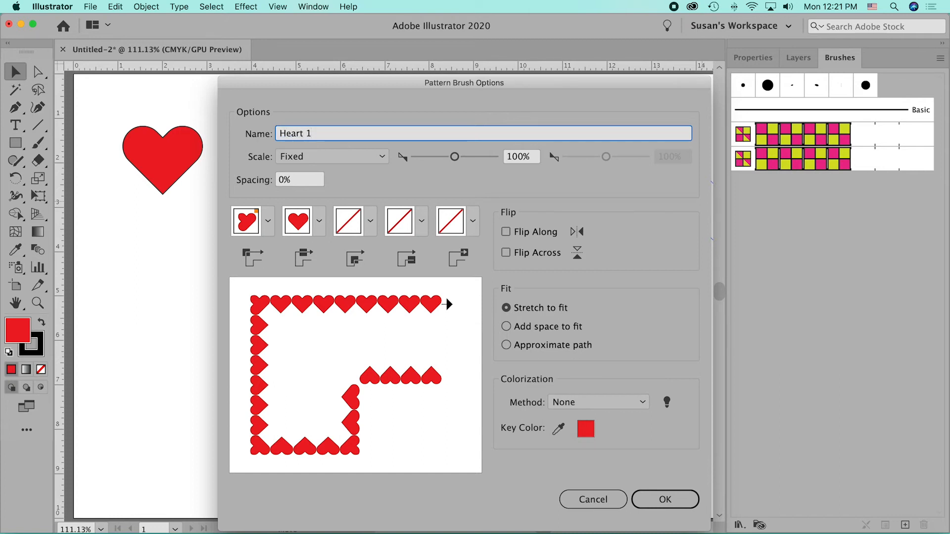
pyautogui.click(665, 499)
# - Move the heart closer to the artboard's upper-left corner and draw an ellipse about 8.84 in wide and 7.88 in high beside it
pyautogui.moveTo(170, 165); pyautogui.dragTo(140, 134)
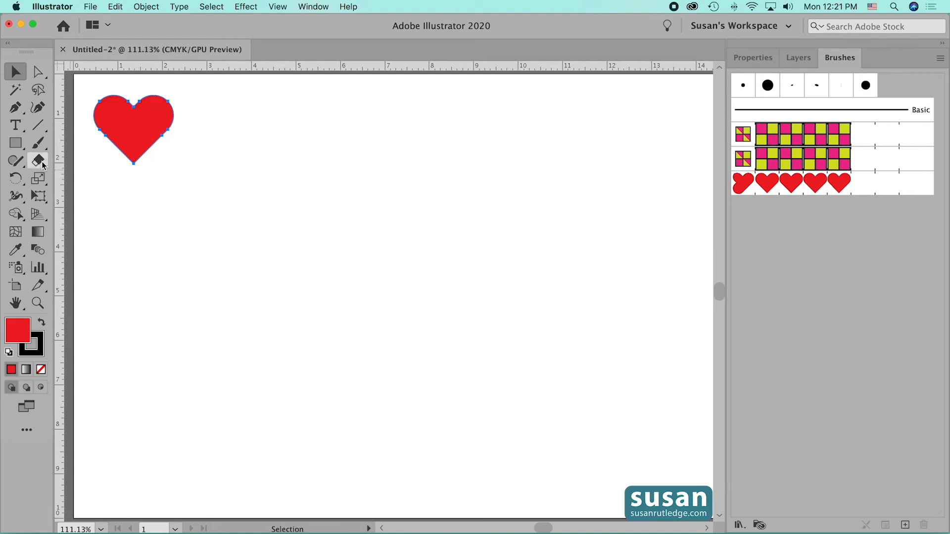
pyautogui.click(17, 143)
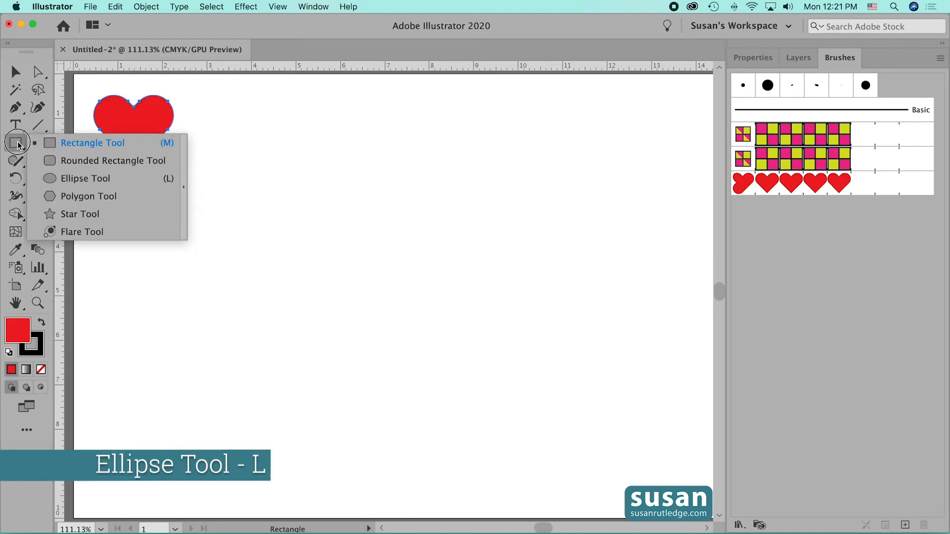
pyautogui.click(52, 178)
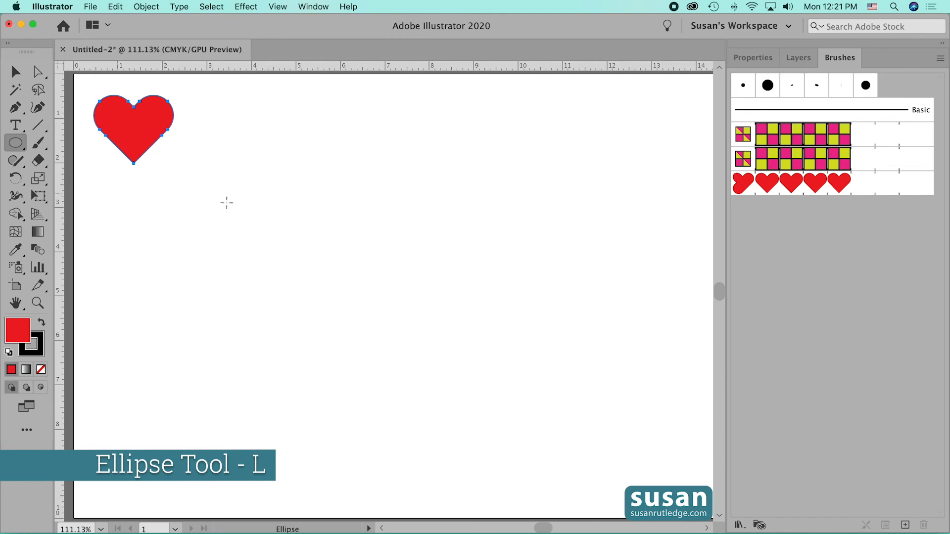
pyautogui.moveTo(259, 128); pyautogui.dragTo(652, 477)
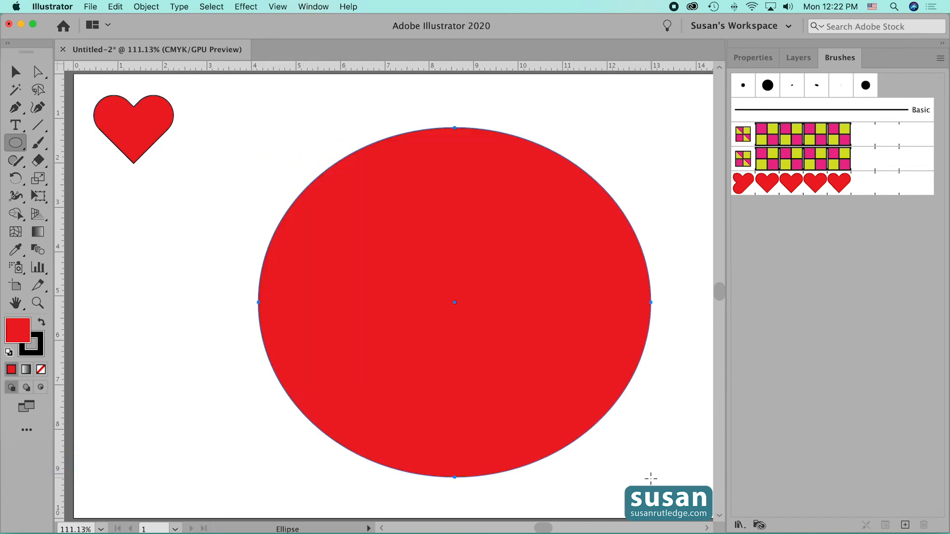
# - Set the large ellipse's fill to None
pyautogui.click(749, 58)
pyautogui.click(776, 220)
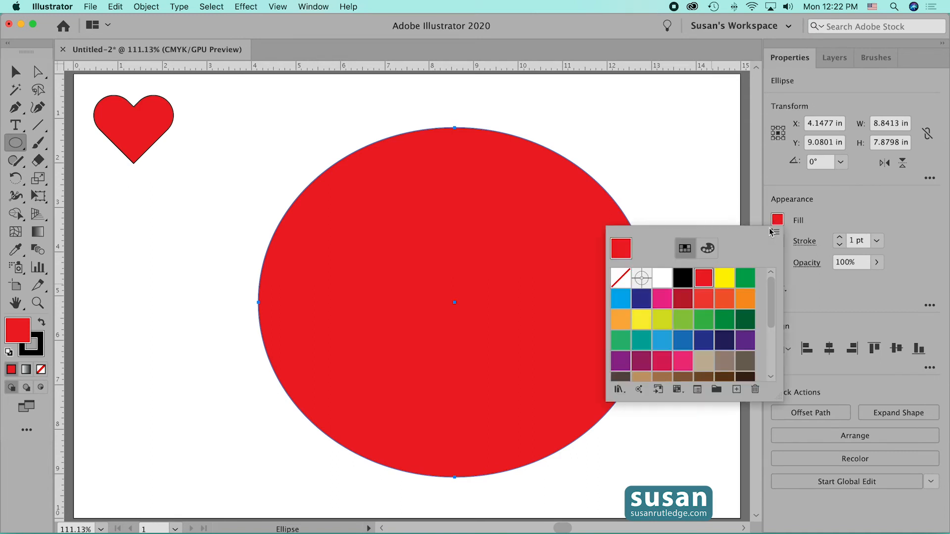
pyautogui.click(620, 278)
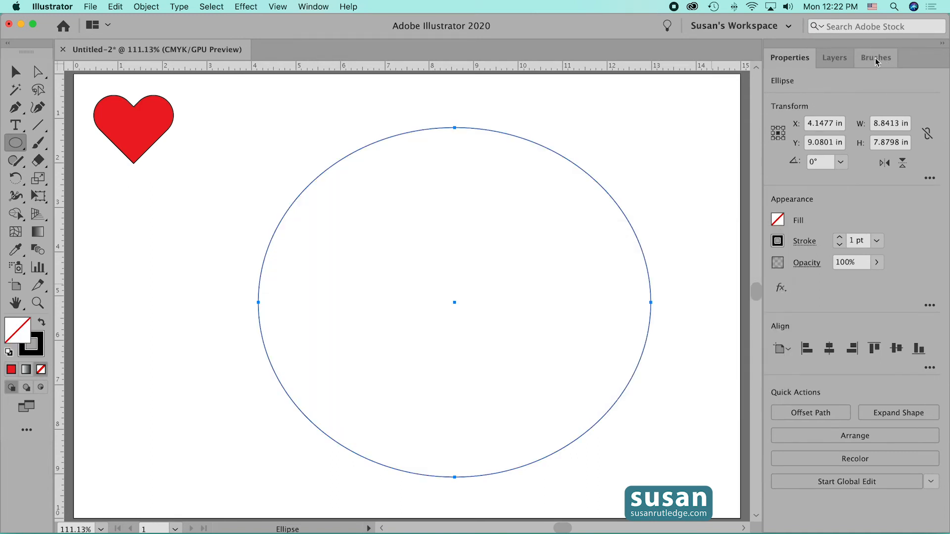
# - Apply the Heart 1 pattern brush to the ellipse and shift it slightly to the left
pyautogui.click(876, 59)
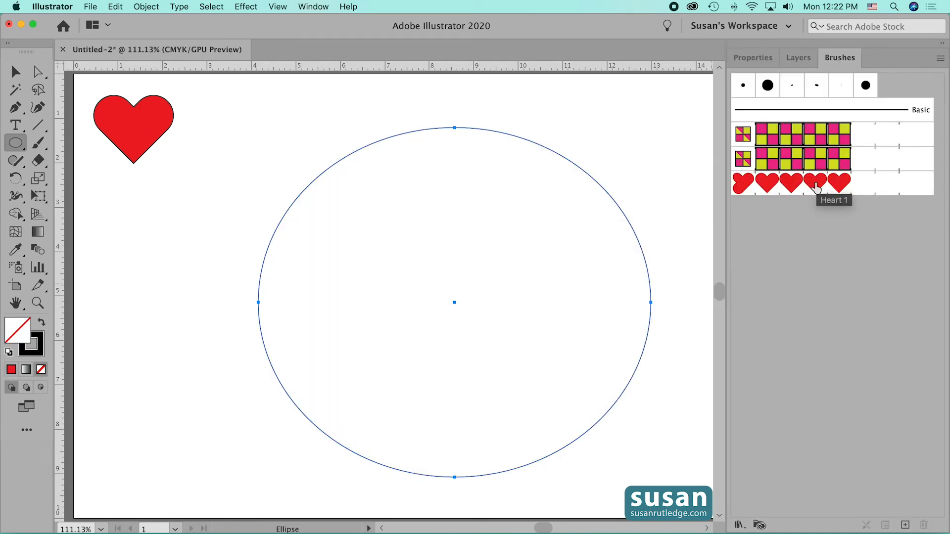
pyautogui.click(816, 187)
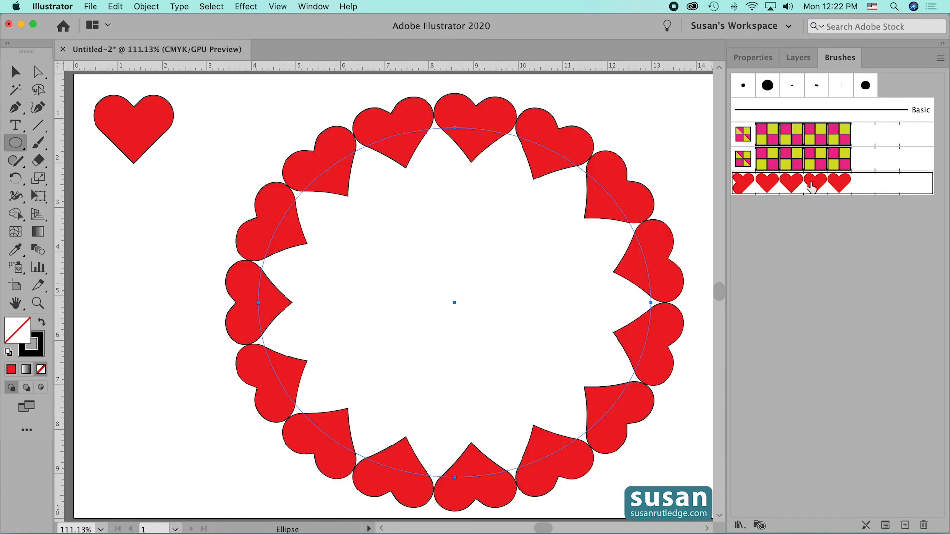
pyautogui.click(15, 74)
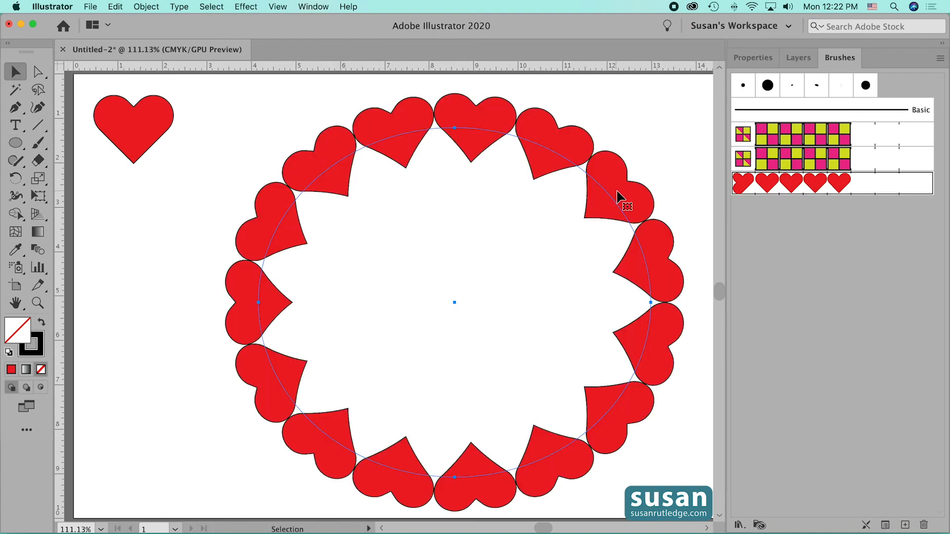
pyautogui.moveTo(619, 198); pyautogui.dragTo(600, 193)
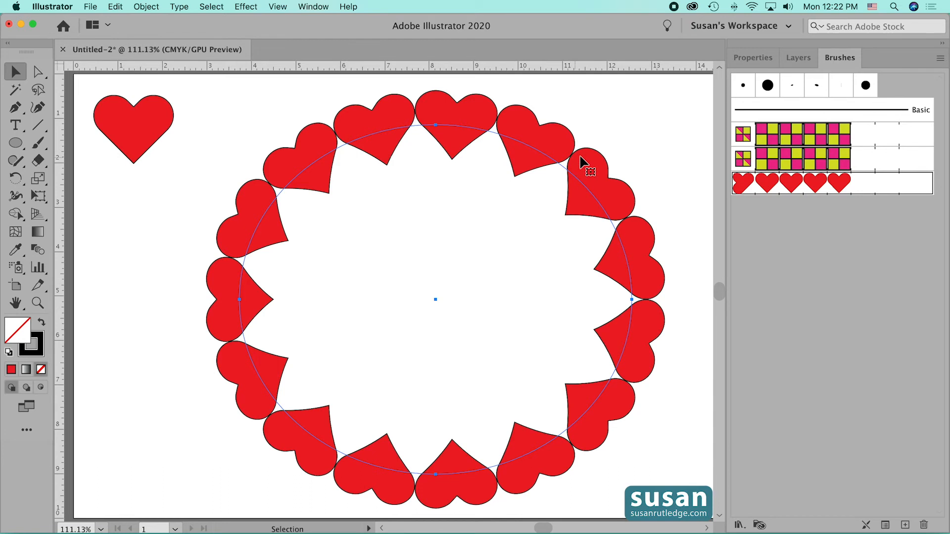
# - Hide the brushed ellipse, move the heart to the middle of the artboard and deselect it
pyautogui.click(803, 58)
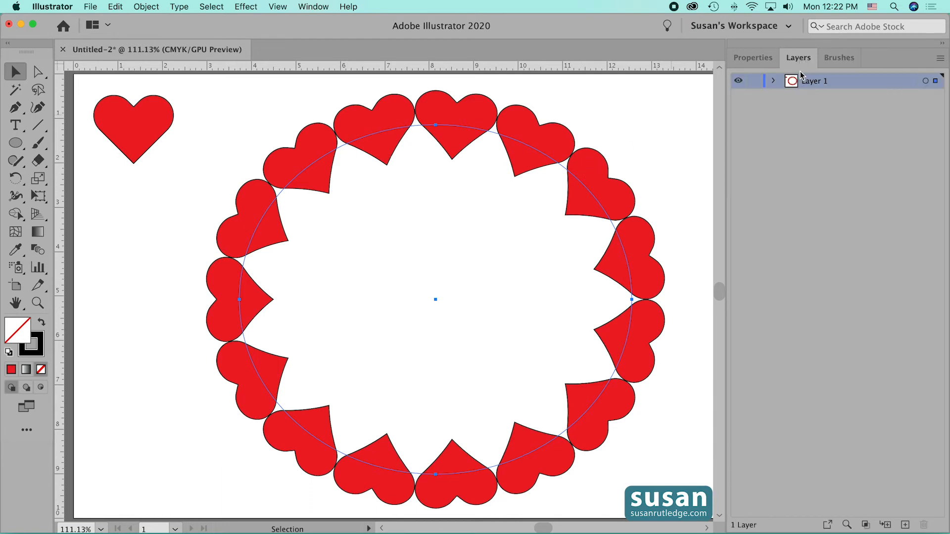
pyautogui.click(775, 81)
pyautogui.click(738, 96)
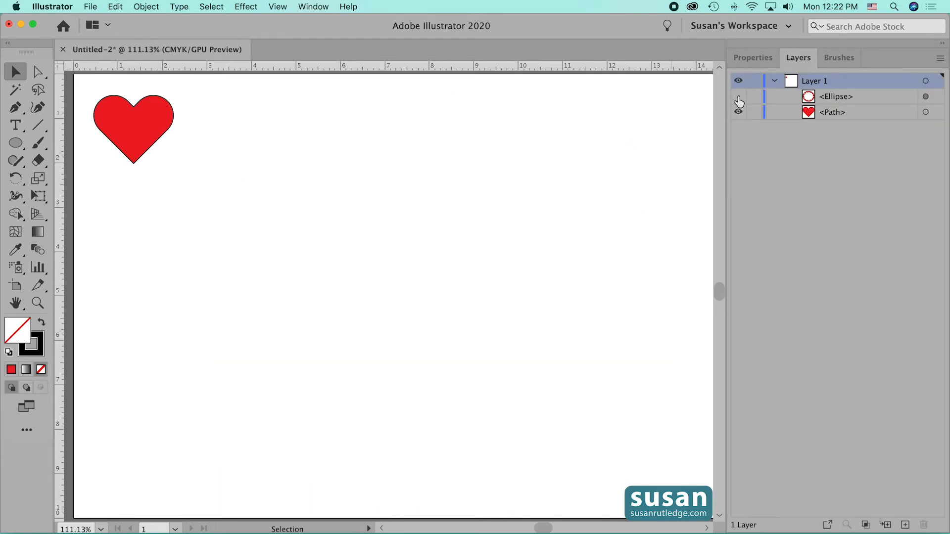
pyautogui.click(144, 134)
pyautogui.moveTo(134, 124); pyautogui.dragTo(393, 266)
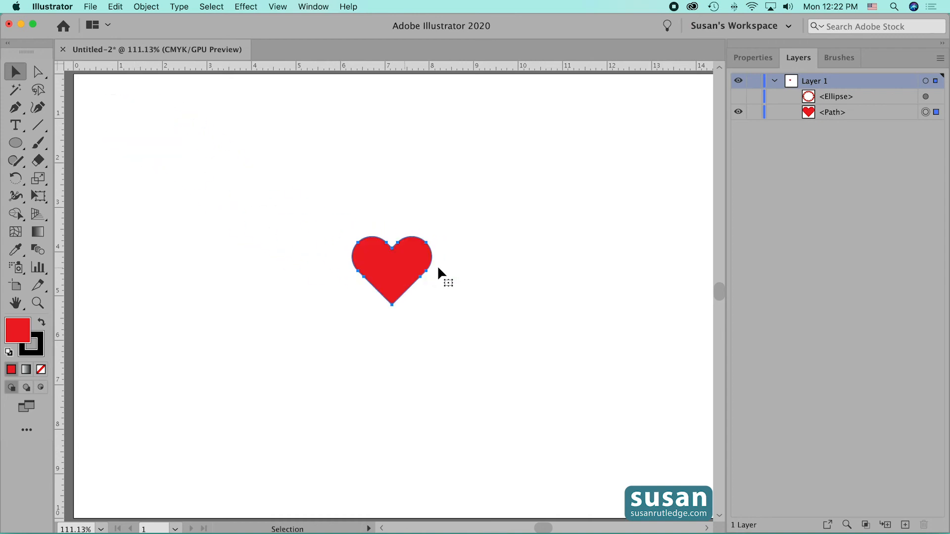
pyautogui.click(461, 269)
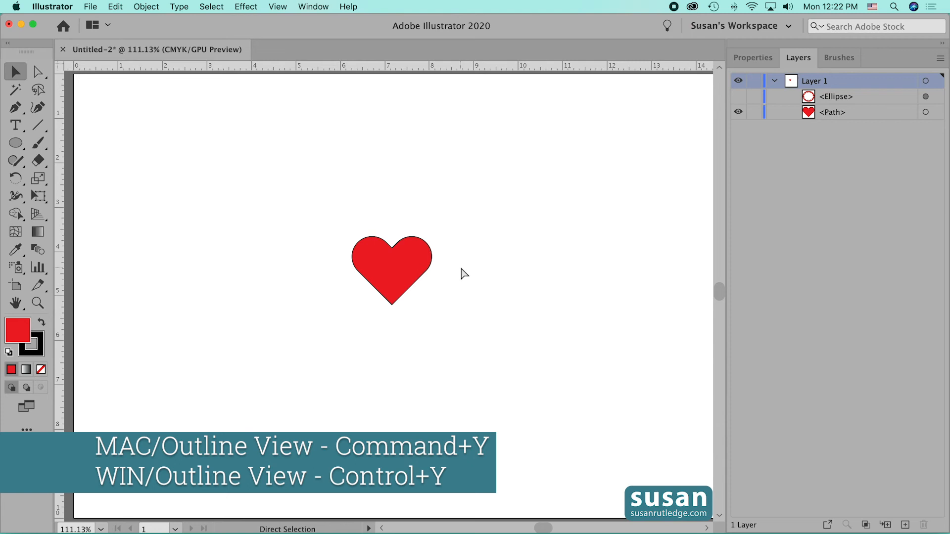
# - In Outline view, draw a rectangle with no fill or stroke from the heart's upper-left extent, about 2.07 in wide and 1.53 in high
pyautogui.press('super+y')
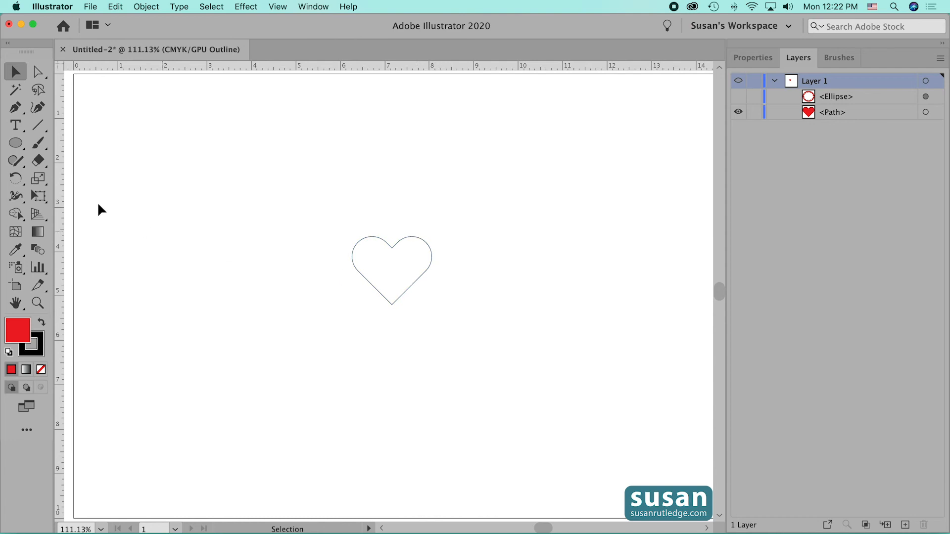
pyautogui.moveTo(15, 143); pyautogui.dragTo(50, 144)
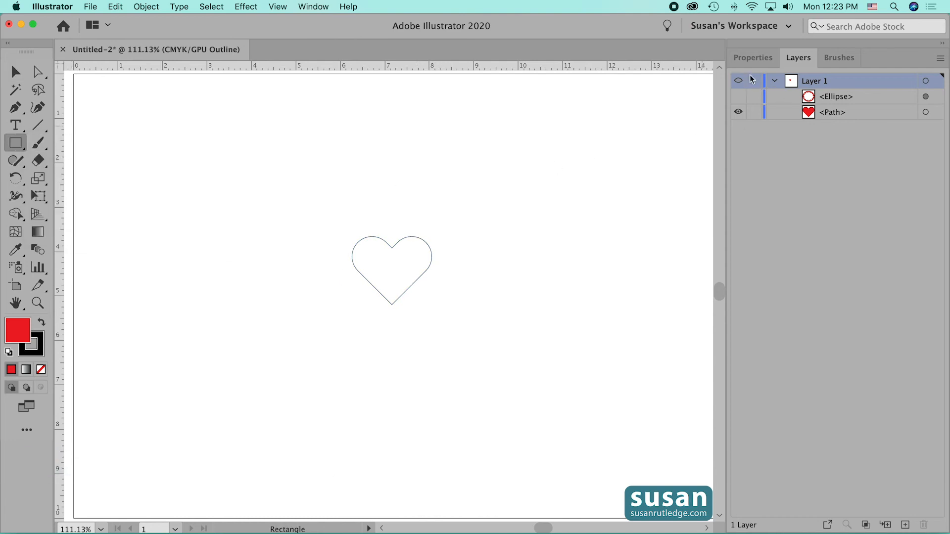
pyautogui.click(755, 57)
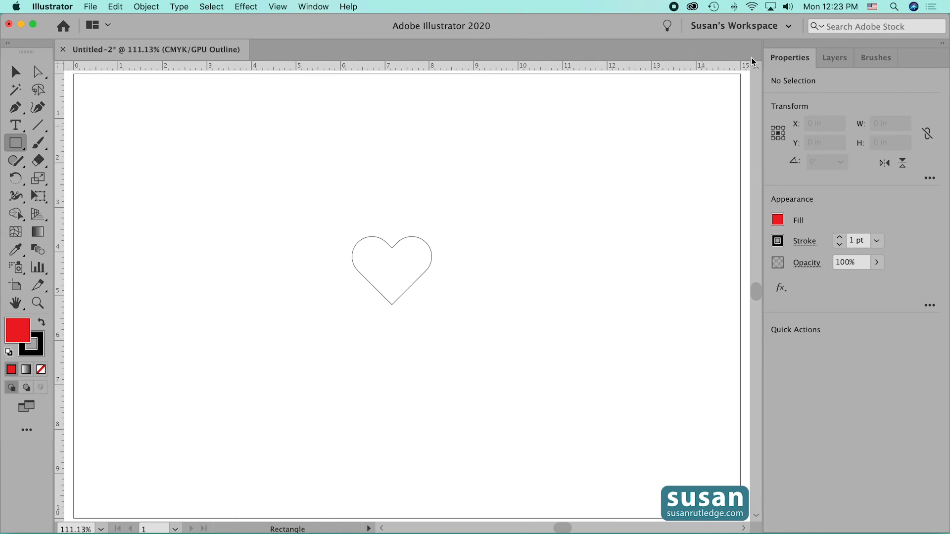
pyautogui.click(778, 218)
pyautogui.click(622, 280)
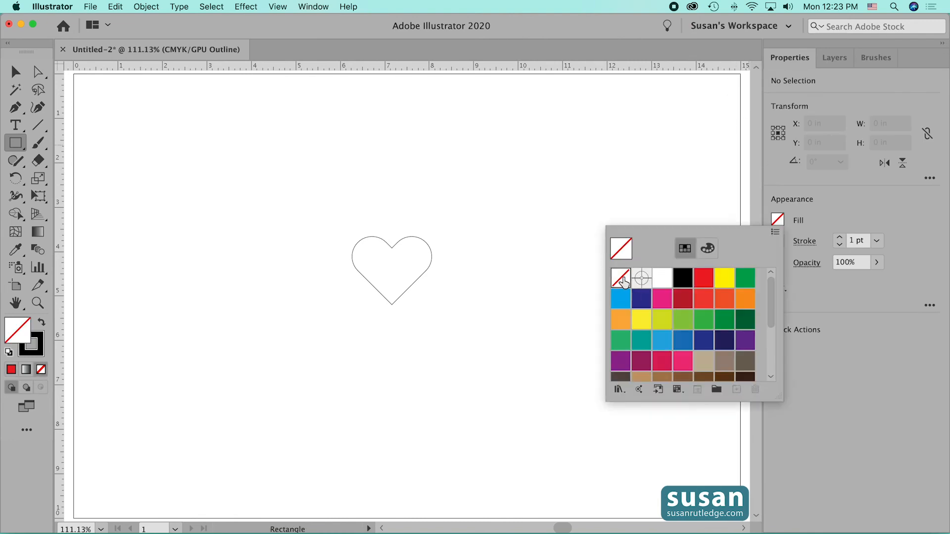
pyautogui.click(840, 244)
pyautogui.click(840, 245)
pyautogui.click(840, 245)
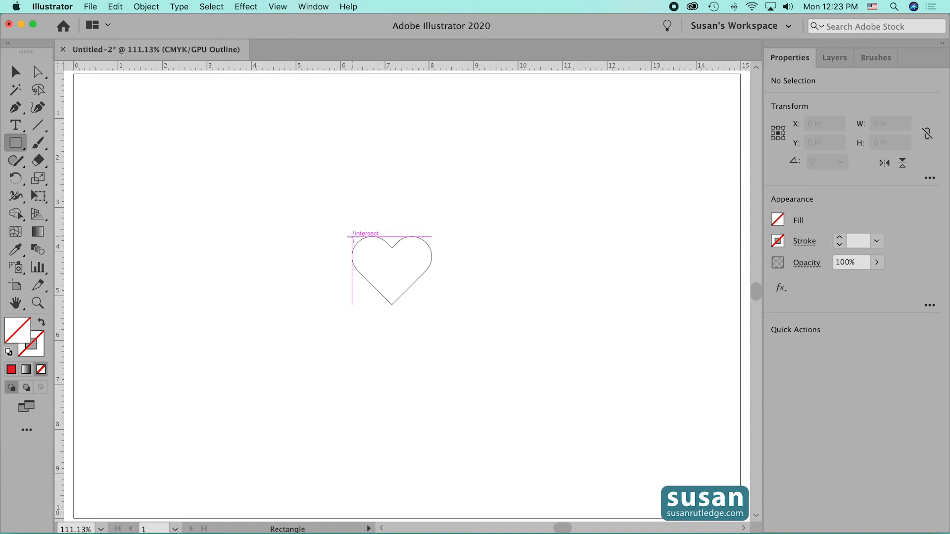
pyautogui.moveTo(353, 237); pyautogui.dragTo(444, 305)
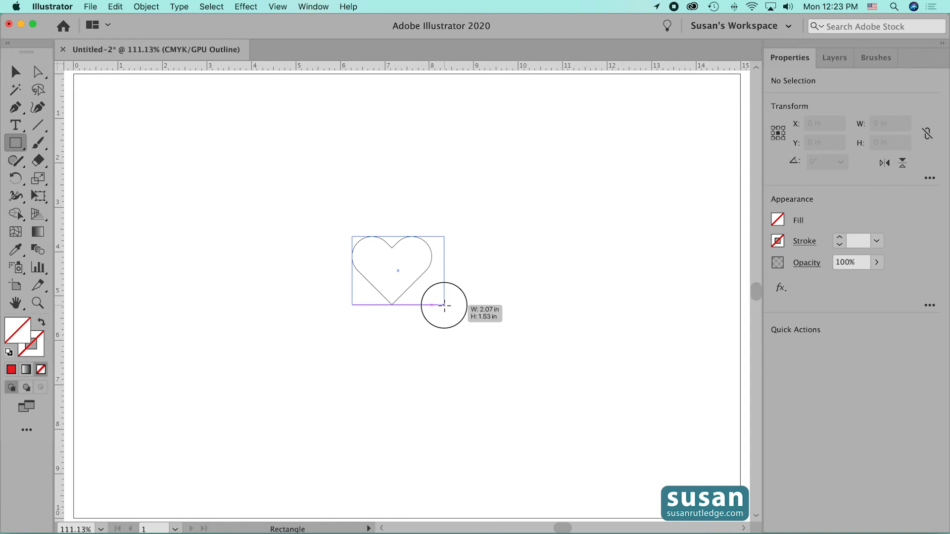
# - Finish the bounding rectangle around the heart, send it to the back and return to Preview mode
pyautogui.moveTo(444, 306); pyautogui.dragTo(444, 305)
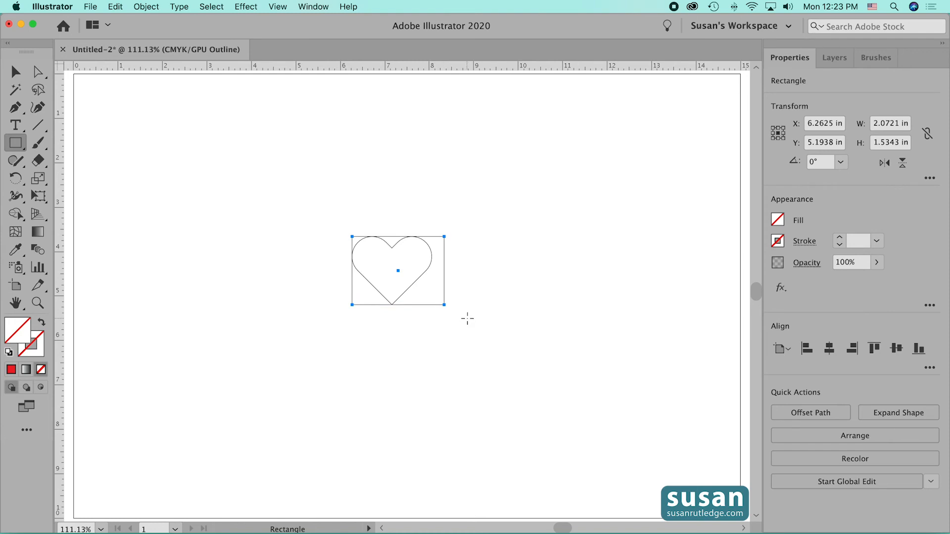
pyautogui.press('shift+super+bracketleft')
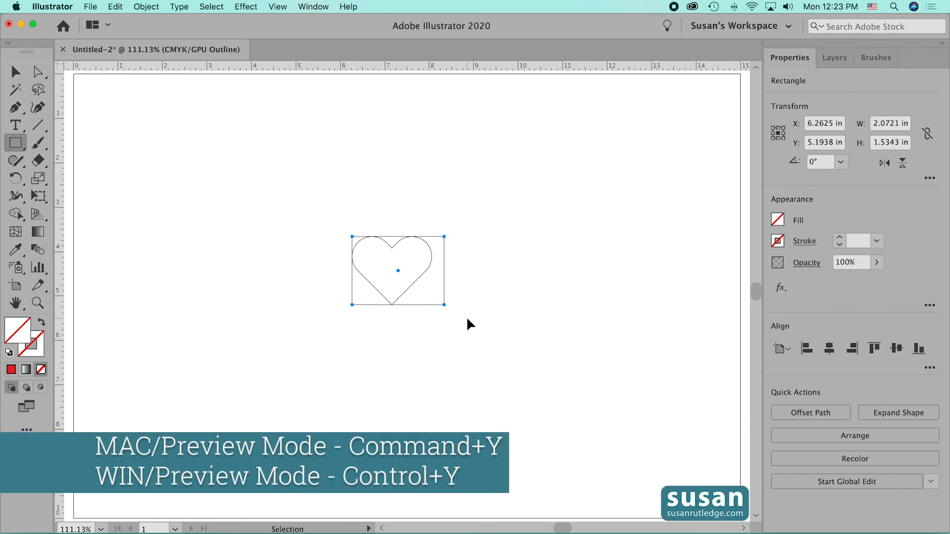
pyautogui.press('super+y')
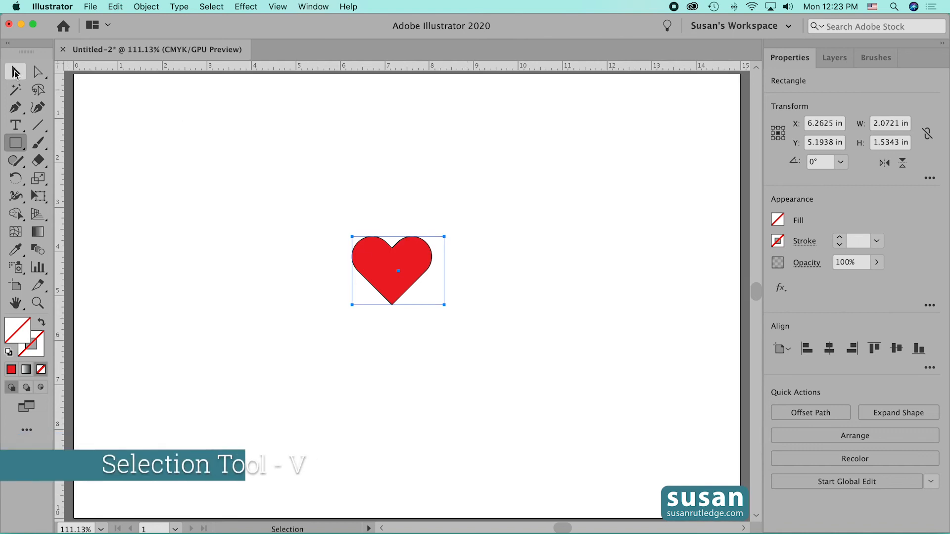
# - Group the heart with its invisible rectangle and move the group to the upper-left corner of the artboard
pyautogui.click(16, 72)
pyautogui.moveTo(326, 203); pyautogui.dragTo(489, 370)
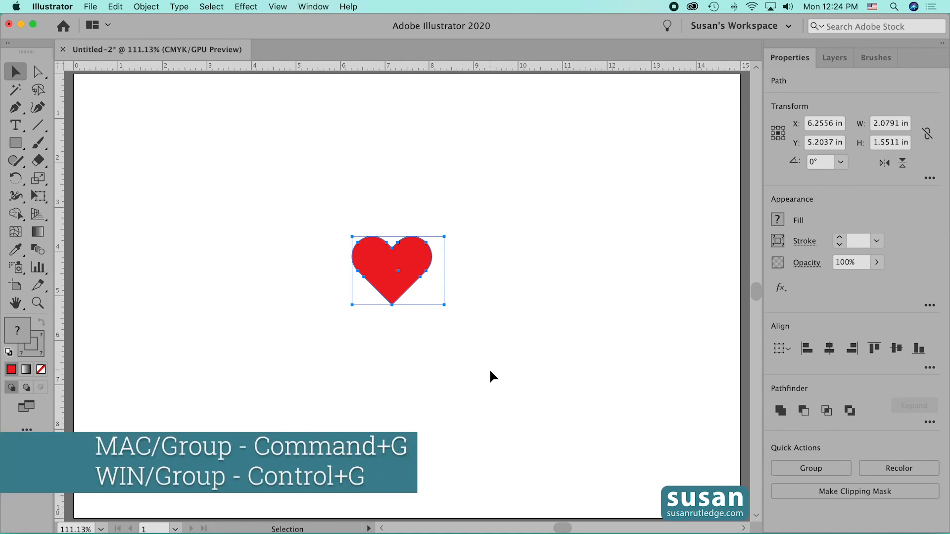
pyautogui.press('super+g')
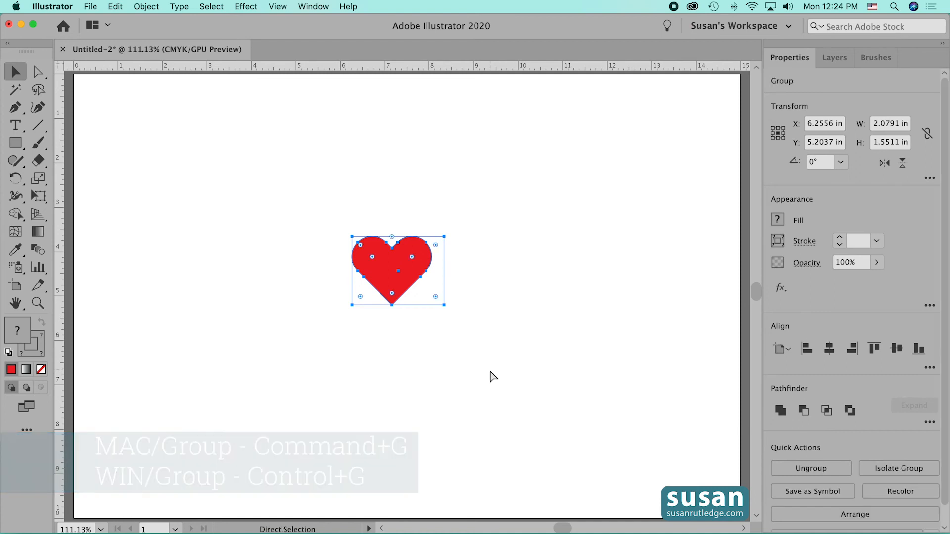
pyautogui.moveTo(384, 257); pyautogui.dragTo(125, 105)
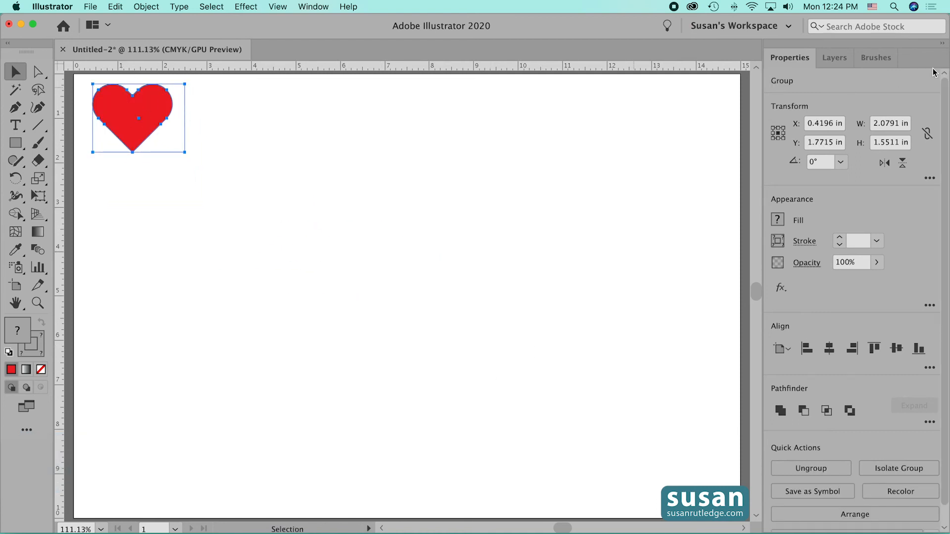
# - Create a new pattern brush named Heart 2 from the grouped heart and rectangle, keeping the default brush options
pyautogui.click(876, 58)
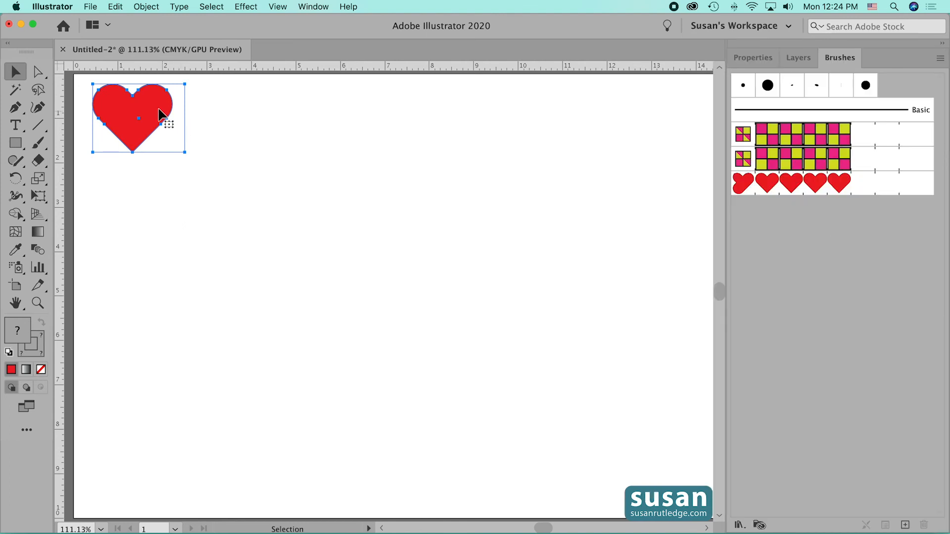
pyautogui.moveTo(148, 106)
pyautogui.mouseDown()
pyautogui.moveTo(297, 177)
pyautogui.moveTo(579, 227)
pyautogui.moveTo(789, 217)
pyautogui.mouseUp()
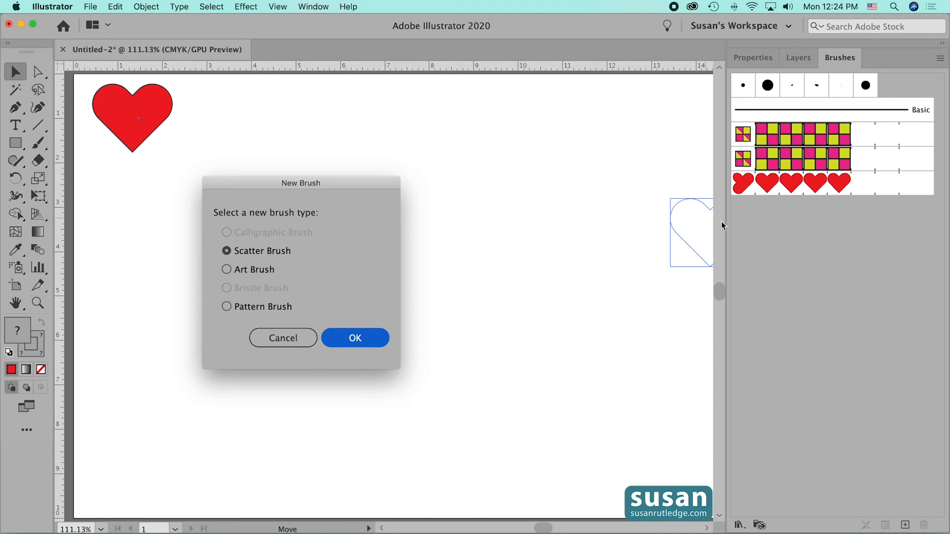
pyautogui.click(236, 309)
pyautogui.click(365, 340)
pyautogui.write('H')
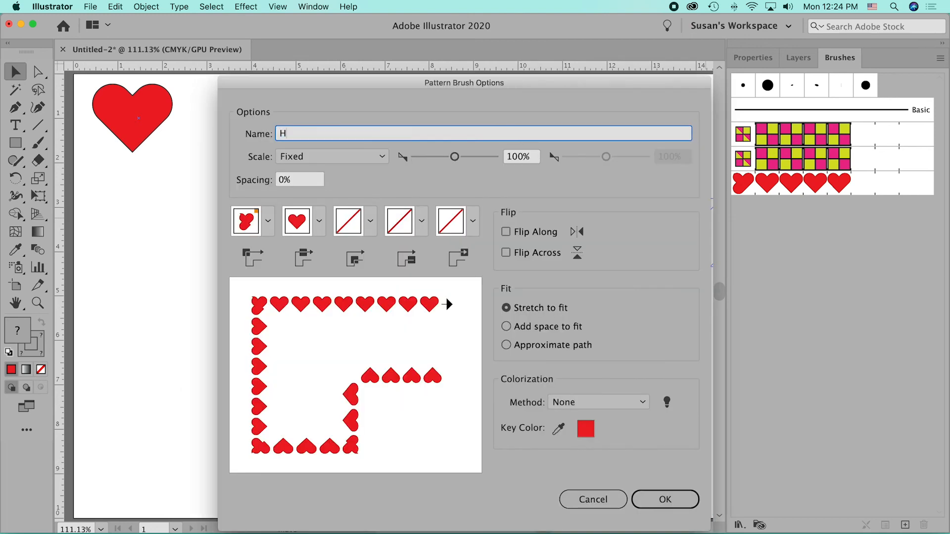
pyautogui.write('eart 2')
pyautogui.click(669, 500)
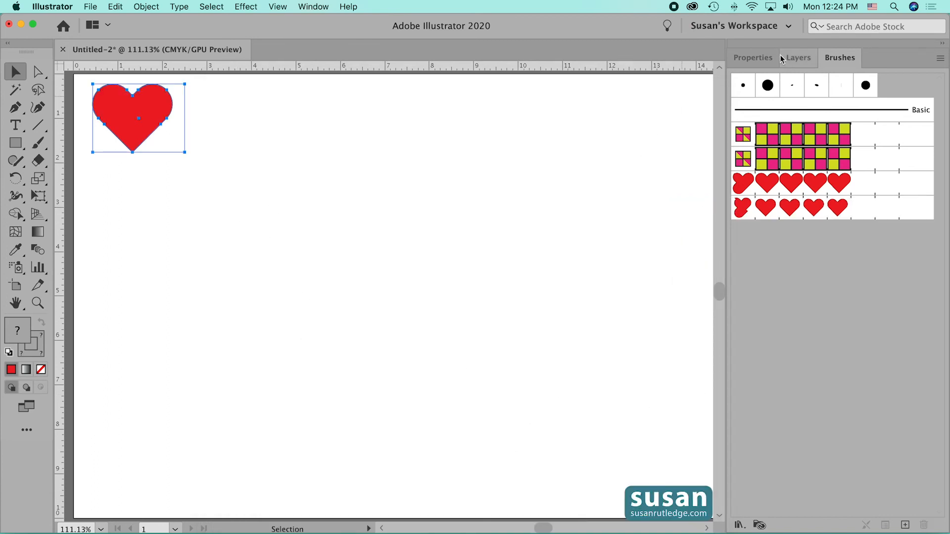
# - Show the hidden ellipse again, apply the Heart 2 pattern brush to it and deselect it
pyautogui.click(797, 61)
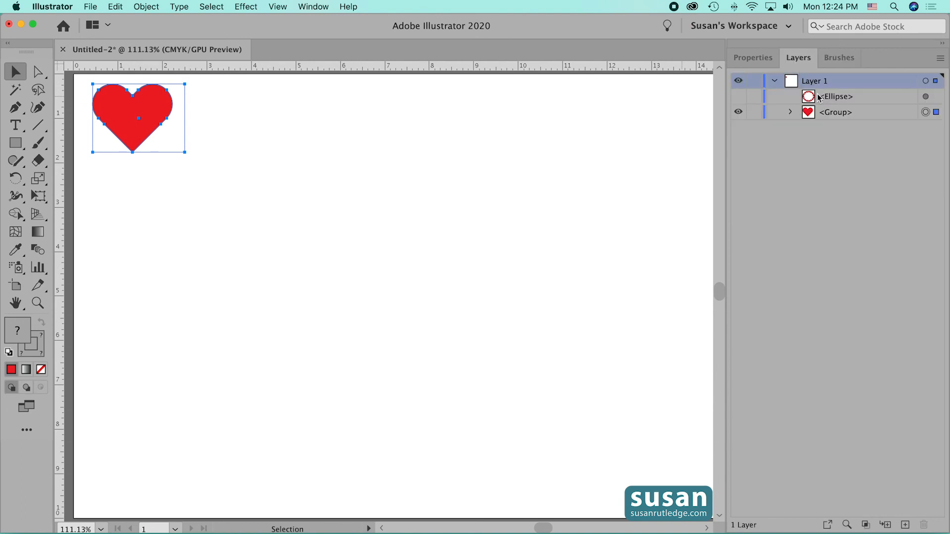
pyautogui.click(739, 97)
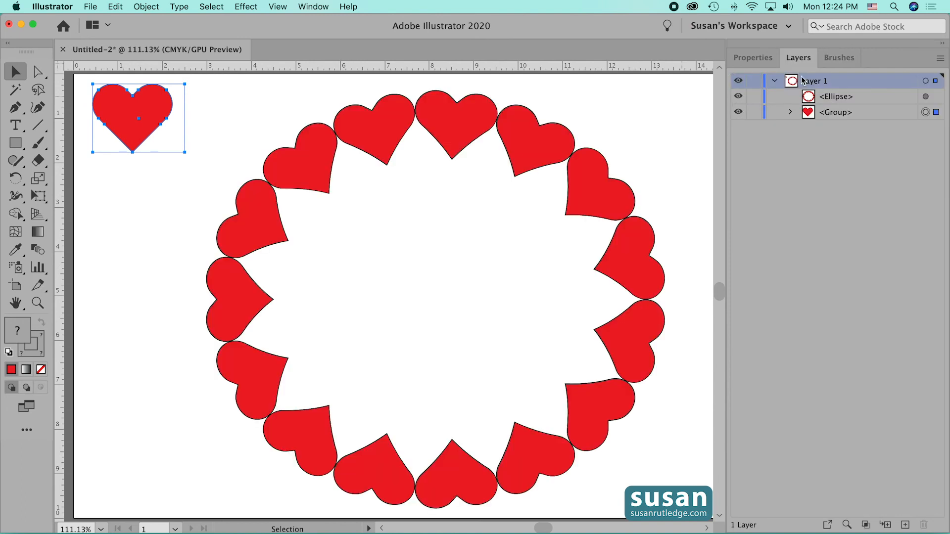
pyautogui.click(836, 60)
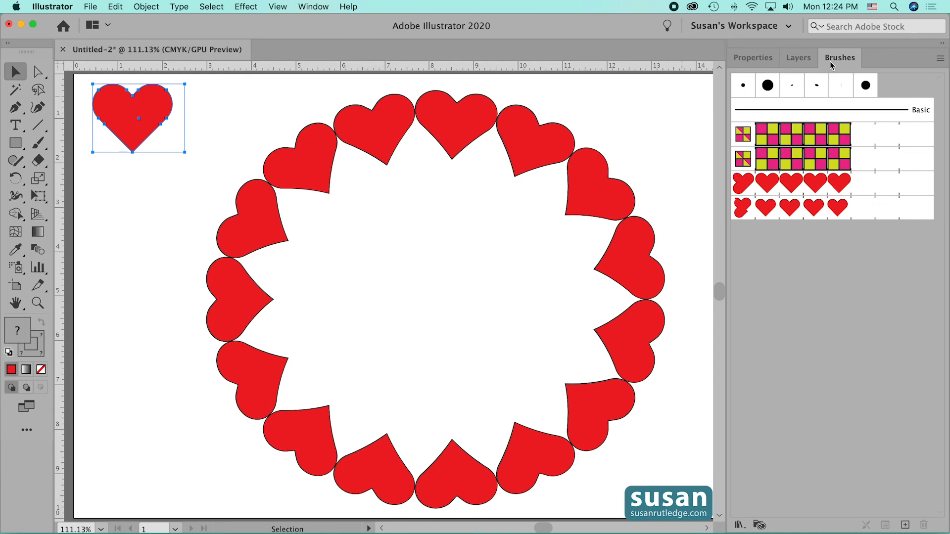
pyautogui.click(600, 207)
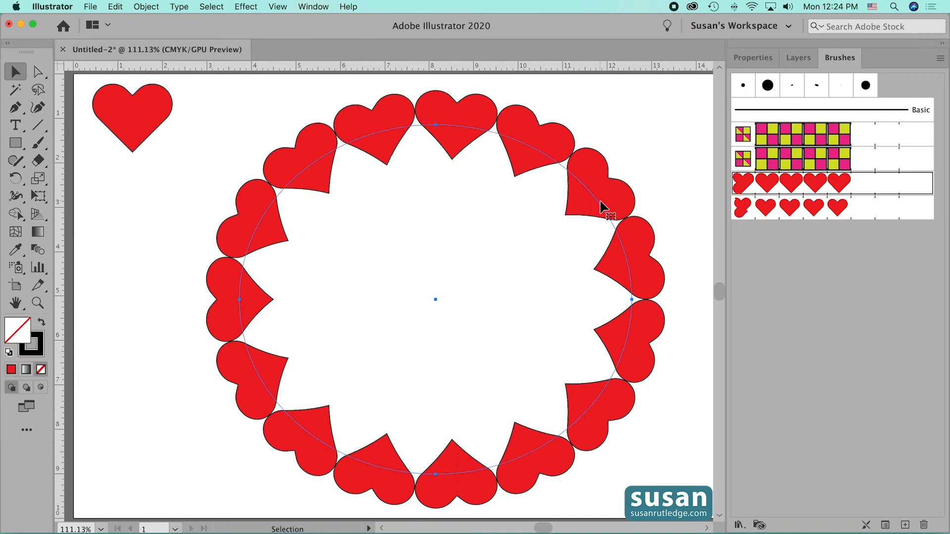
pyautogui.click(790, 212)
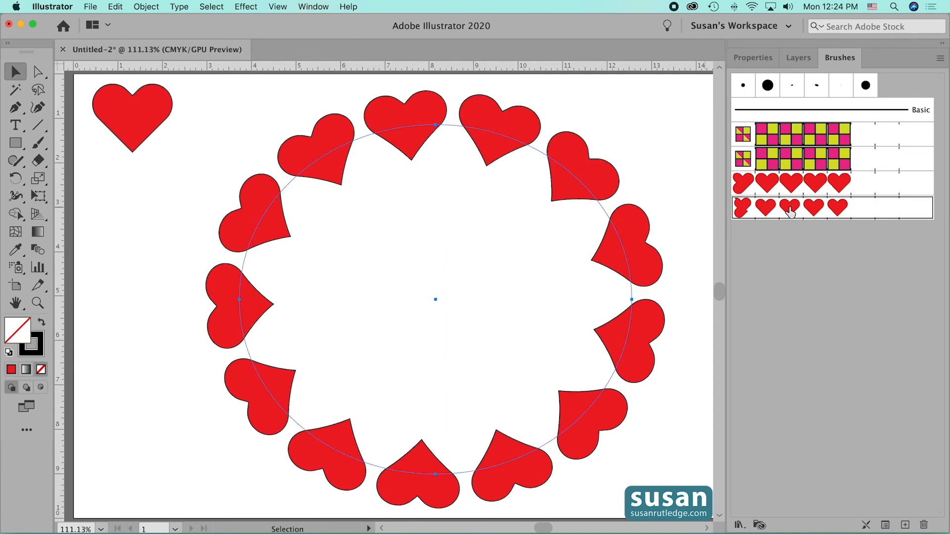
pyautogui.click(658, 186)
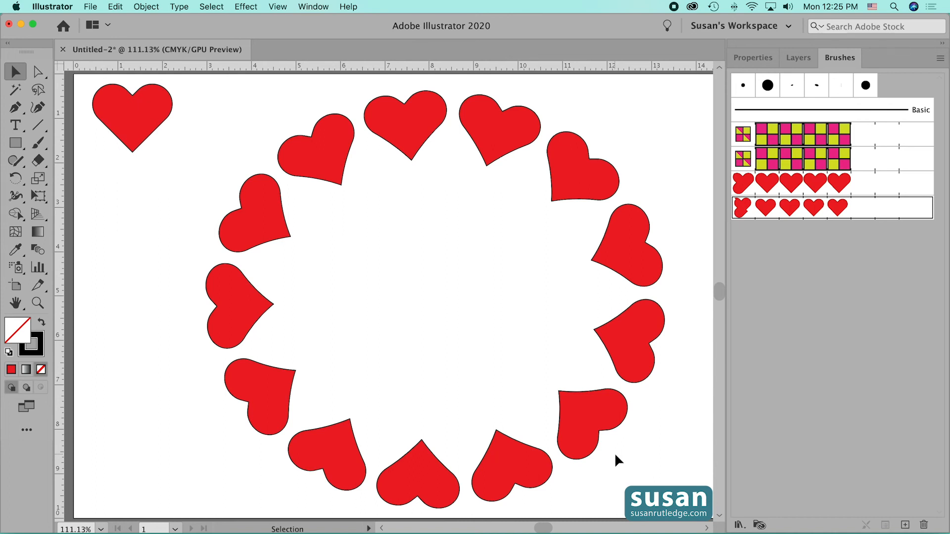
# - Switch the ellipse back to the Heart 1 pattern brush and set its stroke spacing to 25%
pyautogui.click(625, 336)
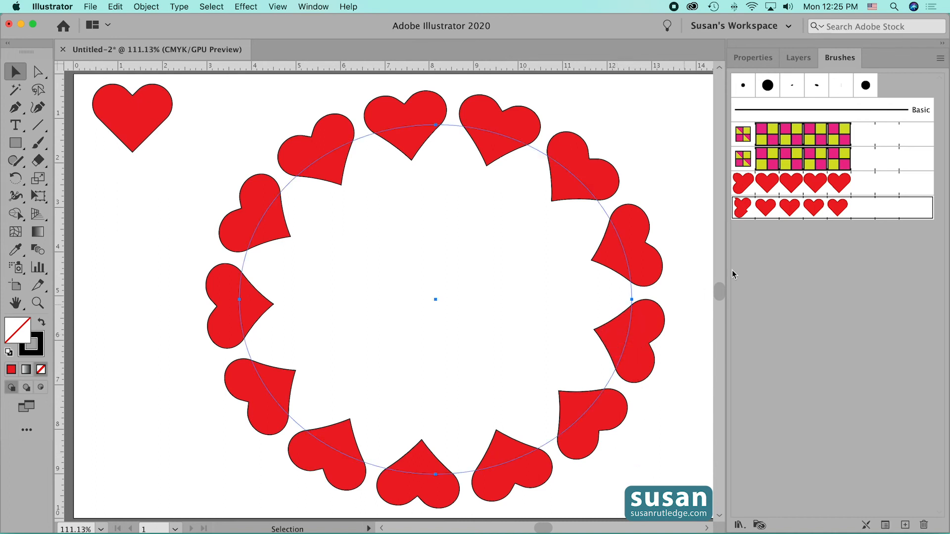
pyautogui.click(792, 186)
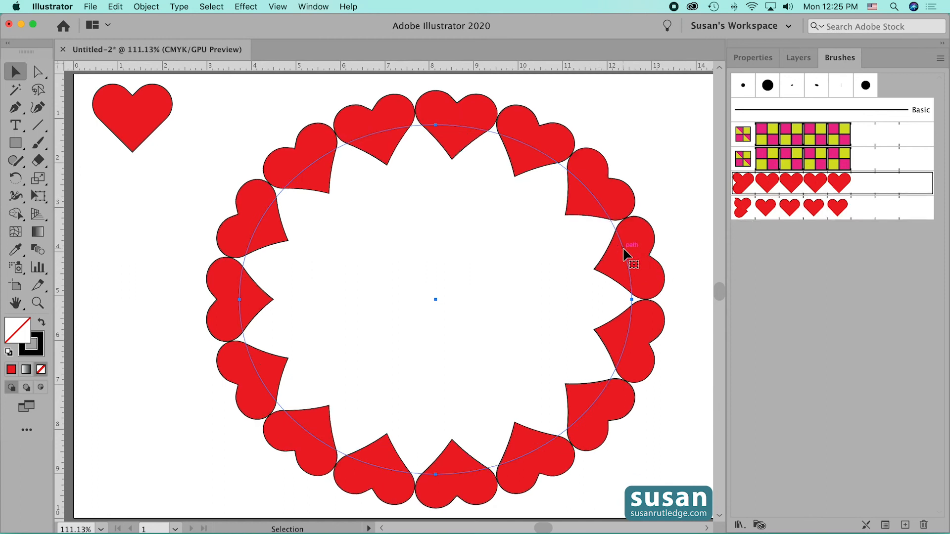
pyautogui.click(885, 529)
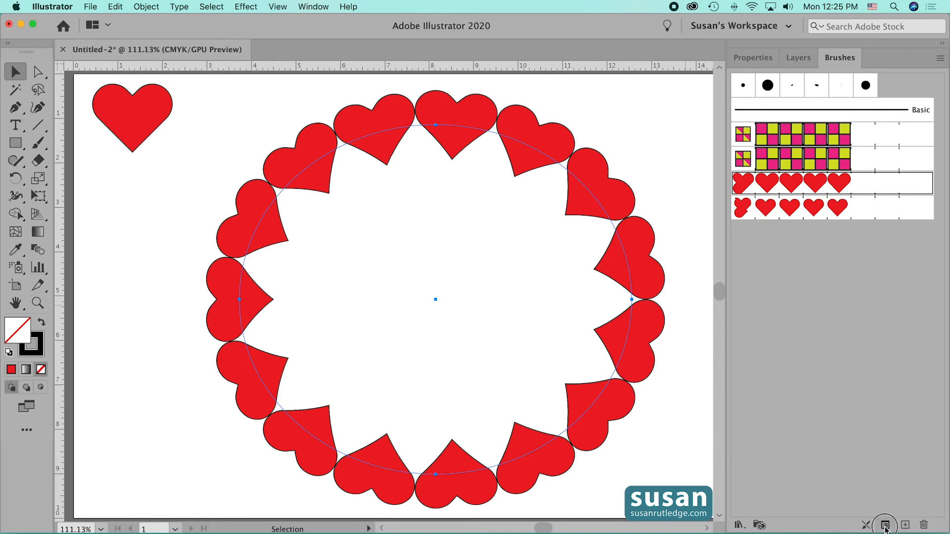
pyautogui.moveTo(574, 82)
pyautogui.mouseDown()
pyautogui.moveTo(650, 185)
pyautogui.moveTo(628, 171)
pyautogui.mouseUp()
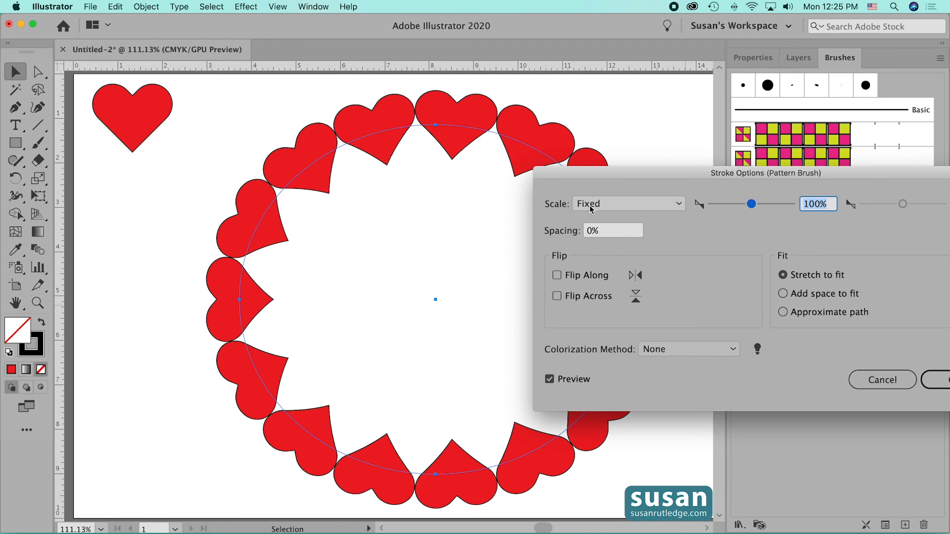
pyautogui.click(589, 230)
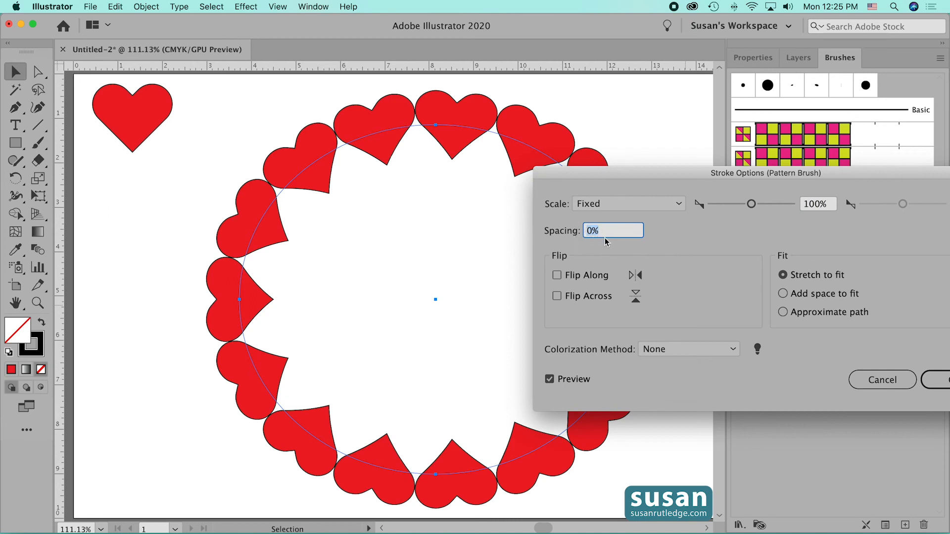
pyautogui.write('25')
pyautogui.moveTo(701, 175); pyautogui.dragTo(659, 172)
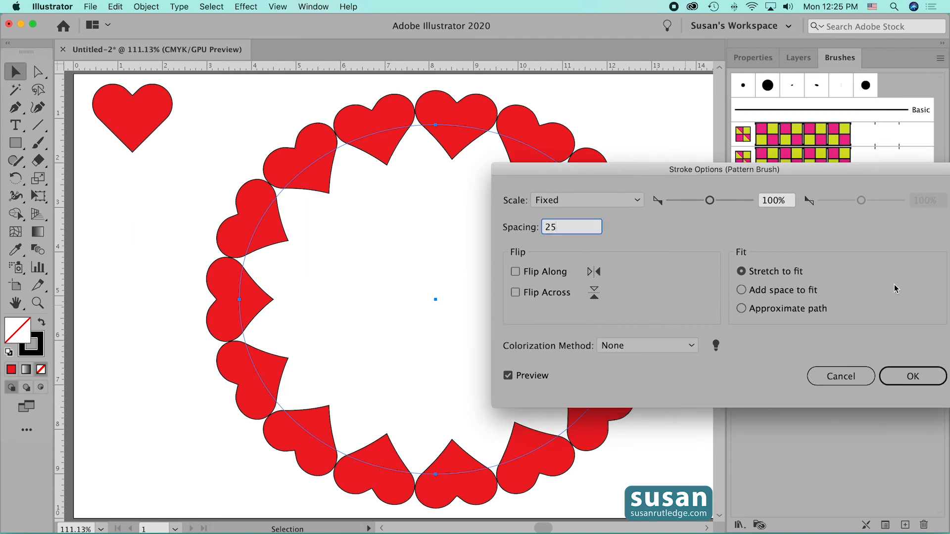
pyautogui.click(913, 376)
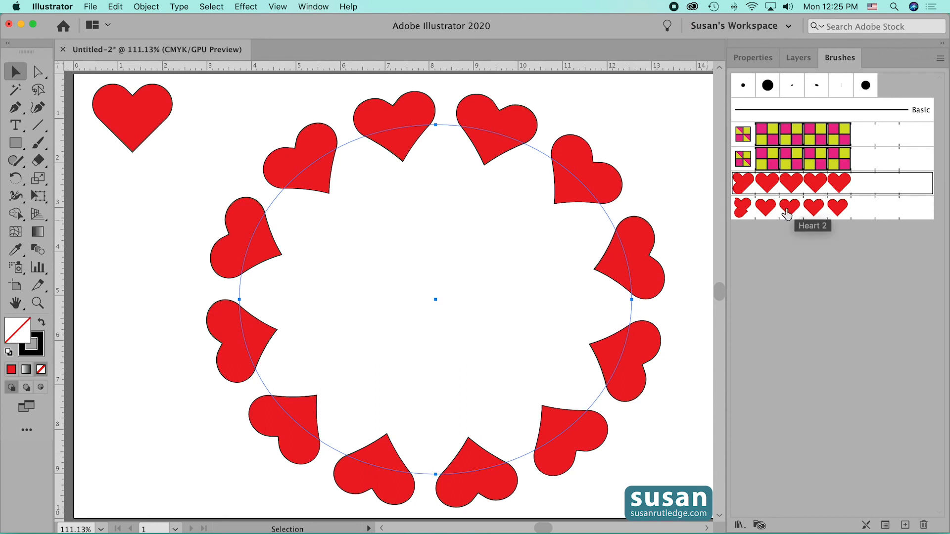
# - Reduce the pattern brush stroke spacing on the ellipse to 15%
pyautogui.moveTo(787, 213)
pyautogui.mouseDown()
pyautogui.moveTo(758, 223)
pyautogui.moveTo(594, 187)
pyautogui.moveTo(572, 175)
pyautogui.moveTo(579, 173)
pyautogui.mouseUp()
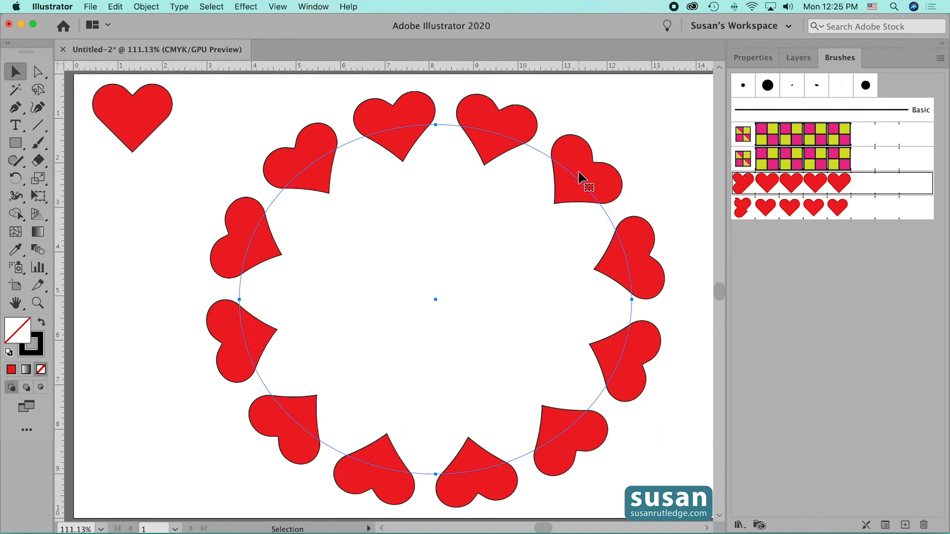
pyautogui.moveTo(580, 176); pyautogui.dragTo(582, 178)
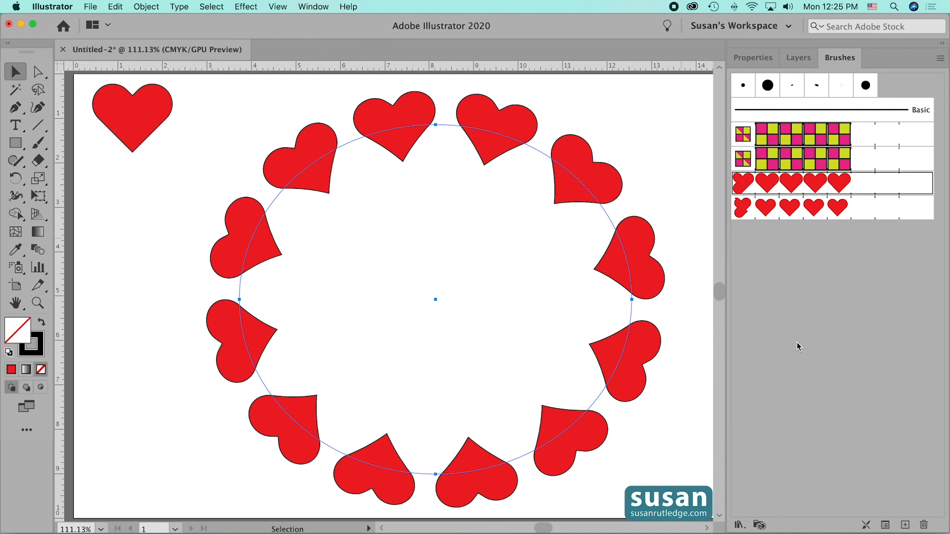
pyautogui.click(886, 526)
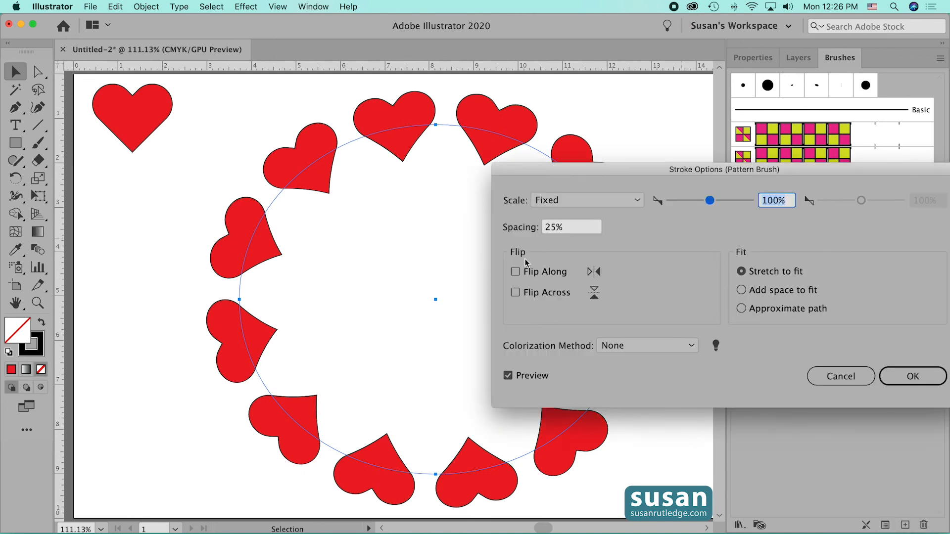
pyautogui.click(545, 227)
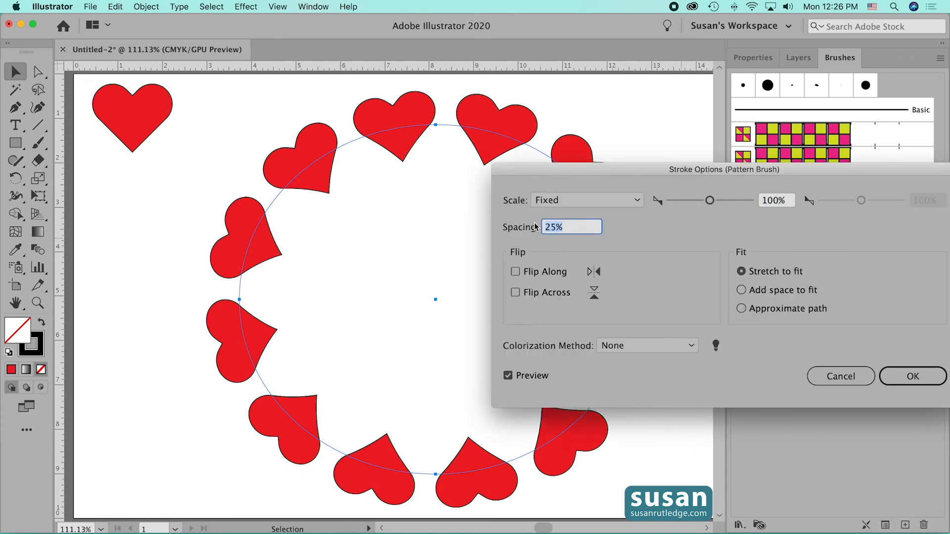
pyautogui.write('15')
pyautogui.click(903, 378)
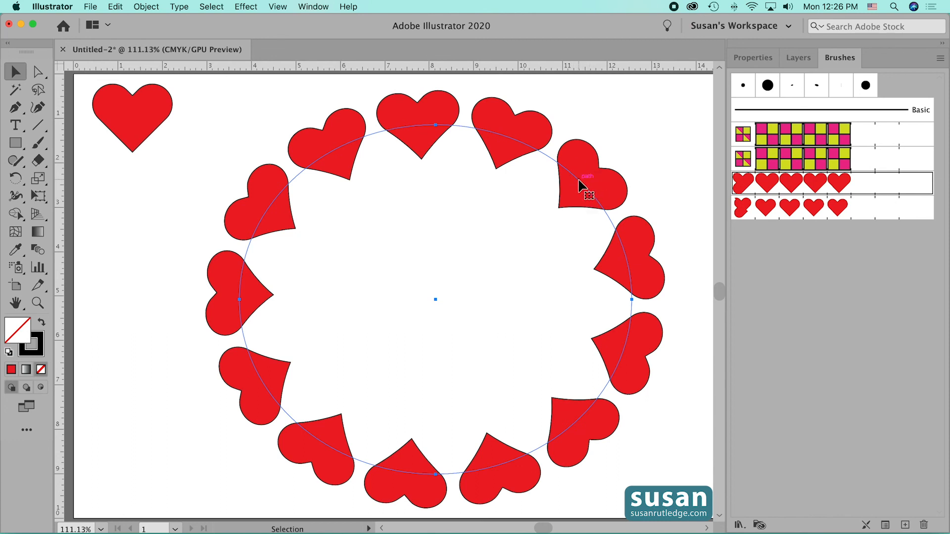
# - Reapply the original Heart 1 brush to the ellipse and check the spacing in its stroke options
pyautogui.click(792, 183)
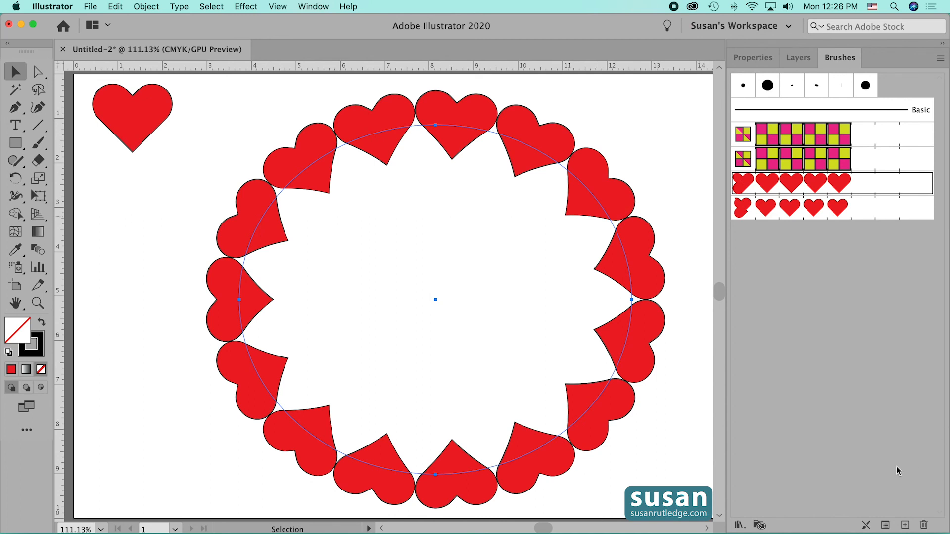
pyautogui.click(885, 525)
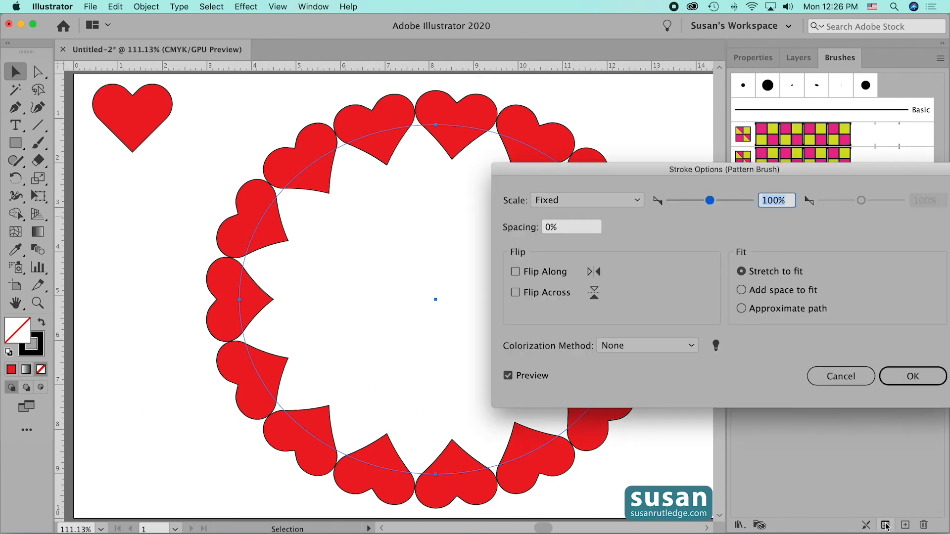
pyautogui.click(898, 377)
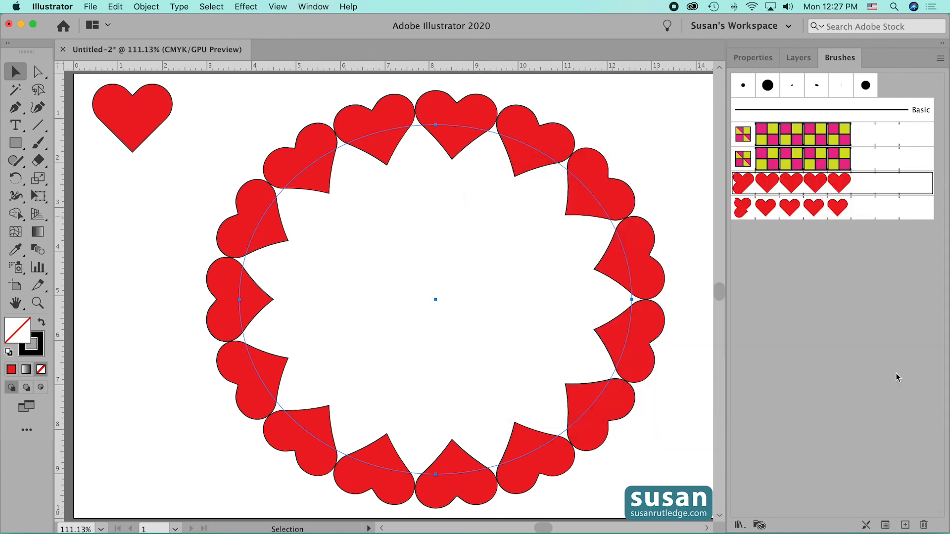